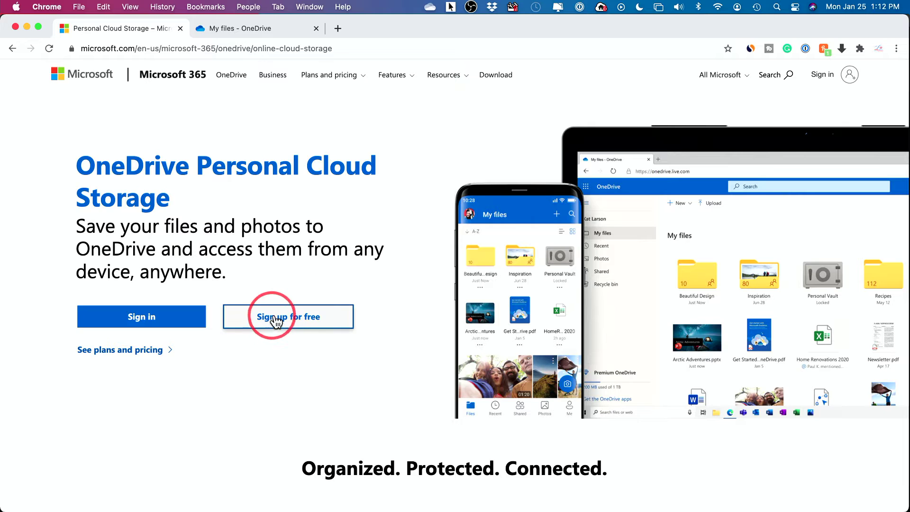
Step: Open the OneDrive plans comparison and highlight Basic 5 GB, Standalone 100 GB and Microsoft 365 Personal
{"action": "left_click", "coordinate": [121, 350]}
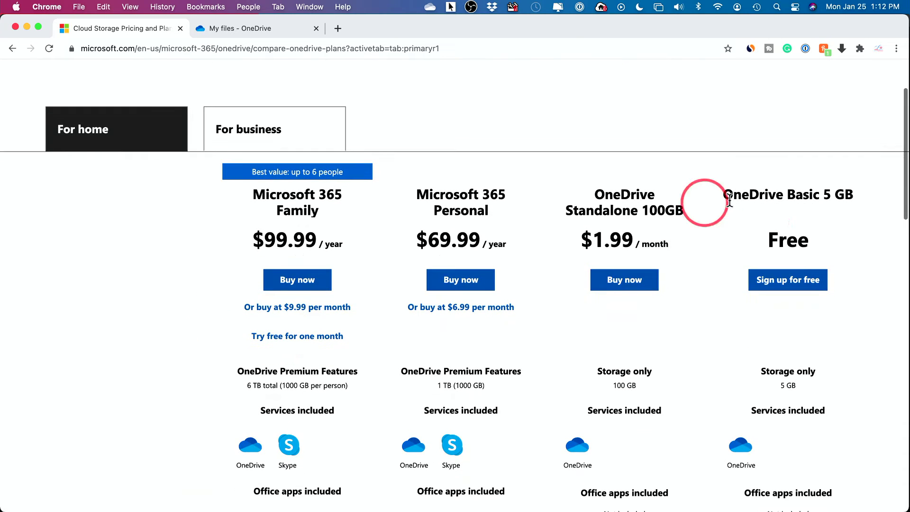
{"action": "left_click_drag", "start_coordinate": [823, 196], "coordinate": [852, 194]}
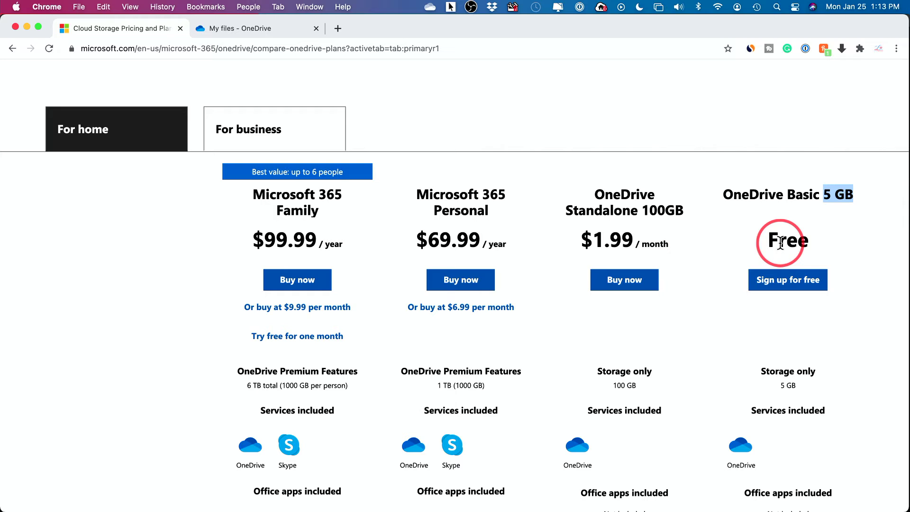
{"action": "scroll", "coordinate": [780, 244], "scroll_direction": "down", "scroll_amount": 1}
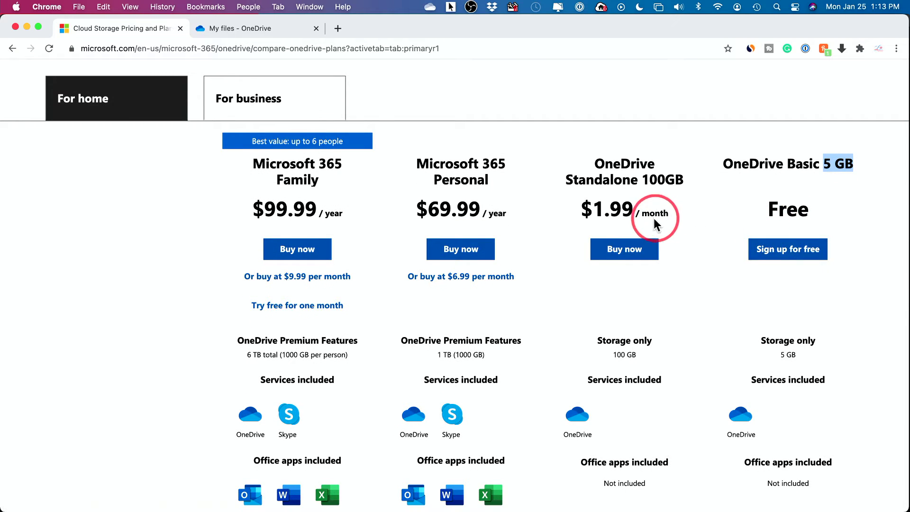
{"action": "left_click_drag", "start_coordinate": [646, 179], "coordinate": [674, 175]}
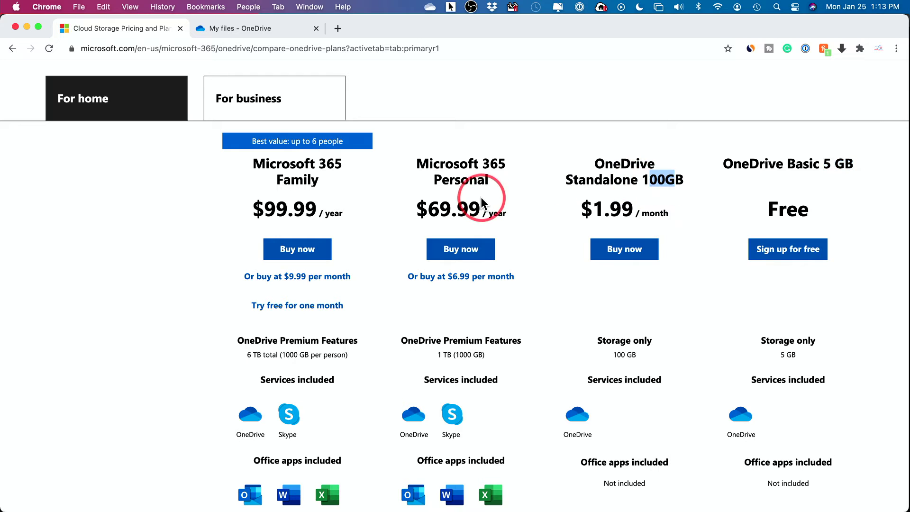
{"action": "triple_click", "coordinate": [423, 159]}
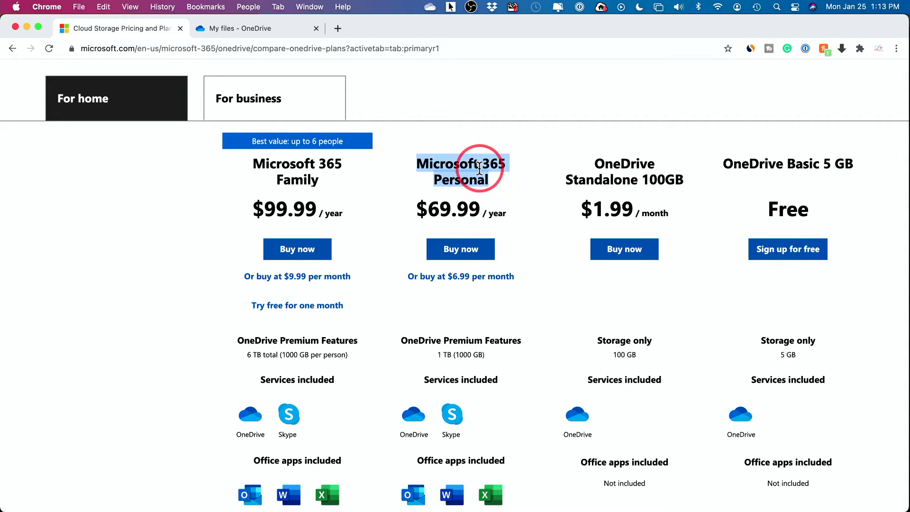
Step: Highlight the storage of Microsoft 365 Personal (1 TB) and OneDrive Basic (5 GB)
{"action": "scroll", "coordinate": [500, 186], "scroll_direction": "down", "scroll_amount": 3}
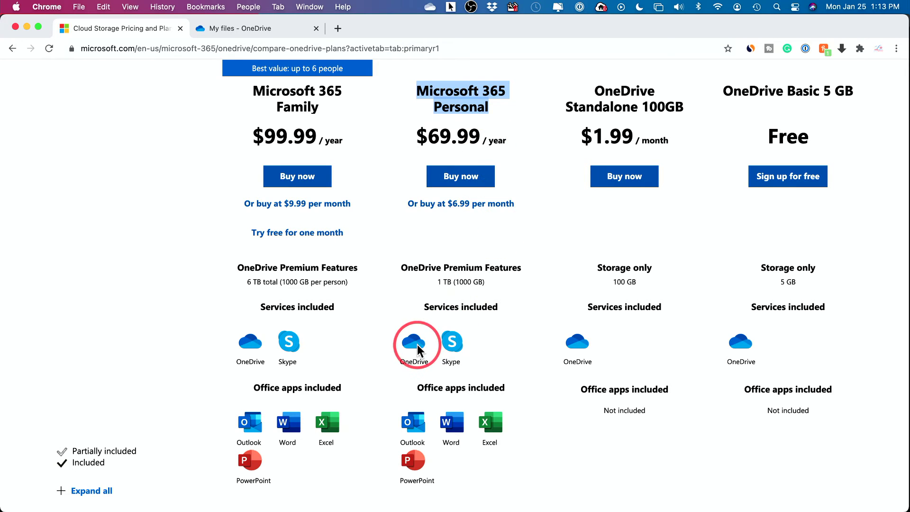
{"action": "left_click_drag", "start_coordinate": [433, 280], "coordinate": [506, 285]}
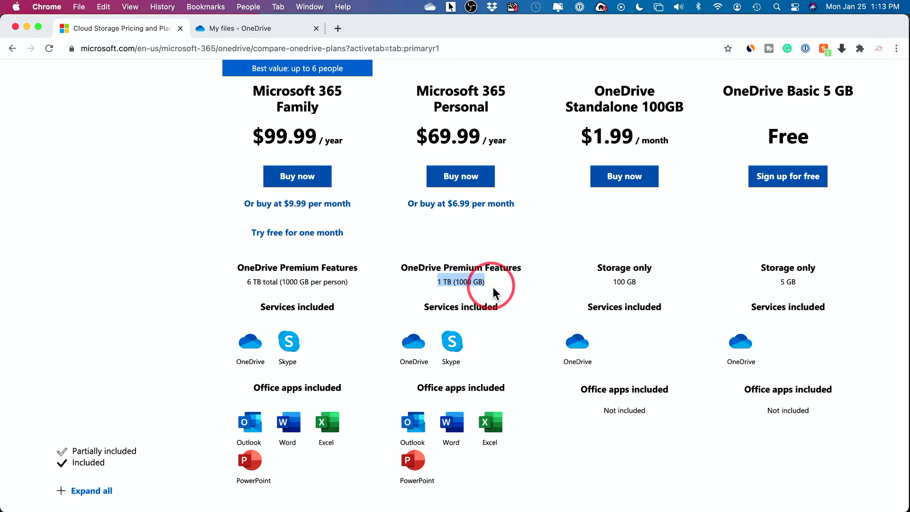
{"action": "left_click_drag", "start_coordinate": [757, 281], "coordinate": [813, 284]}
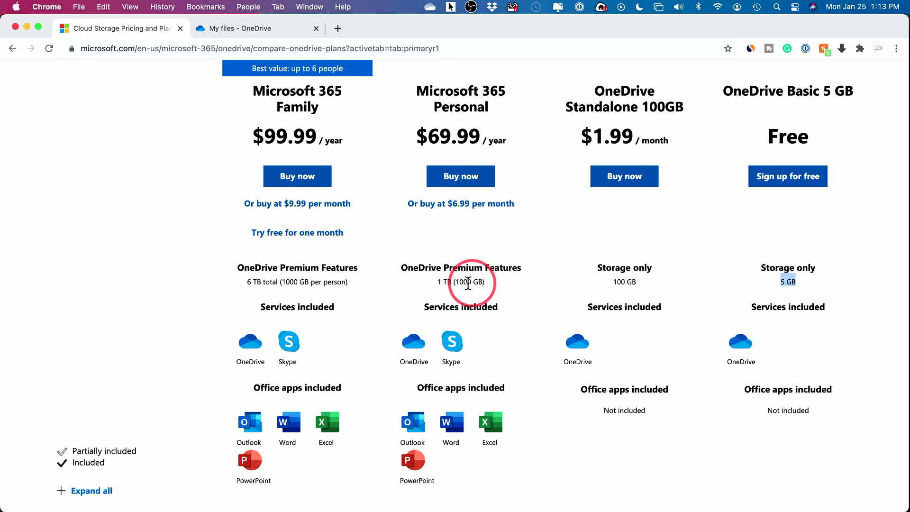
{"action": "scroll", "coordinate": [493, 283], "scroll_direction": "up", "scroll_amount": 2}
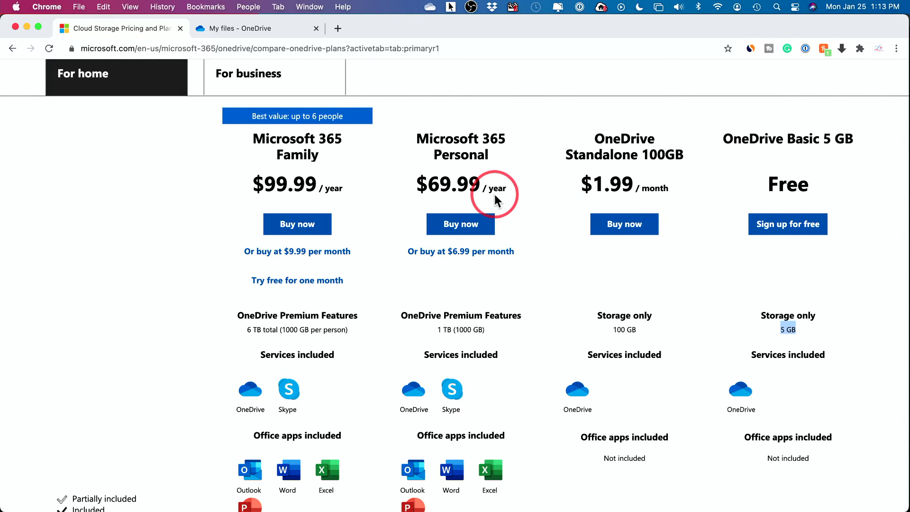
{"action": "scroll", "coordinate": [493, 194], "scroll_direction": "down", "scroll_amount": 2}
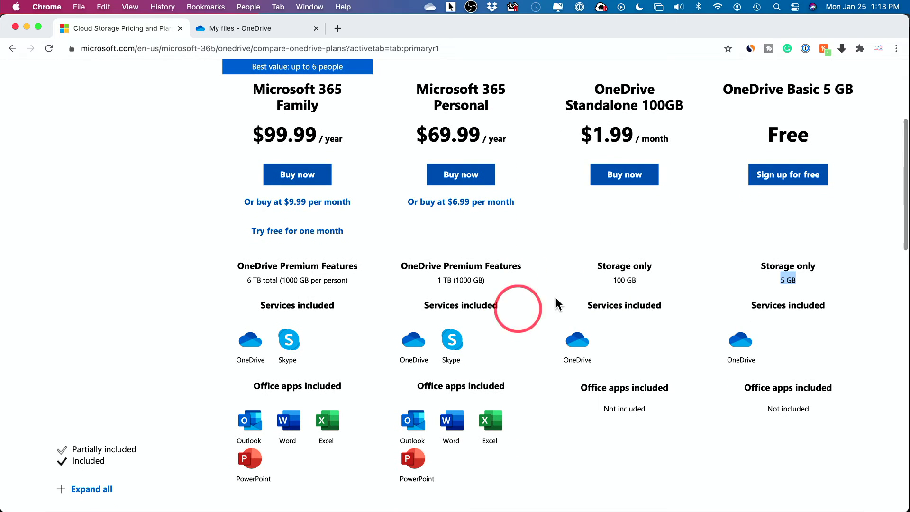
{"action": "scroll", "coordinate": [425, 430], "scroll_direction": "up", "scroll_amount": 5}
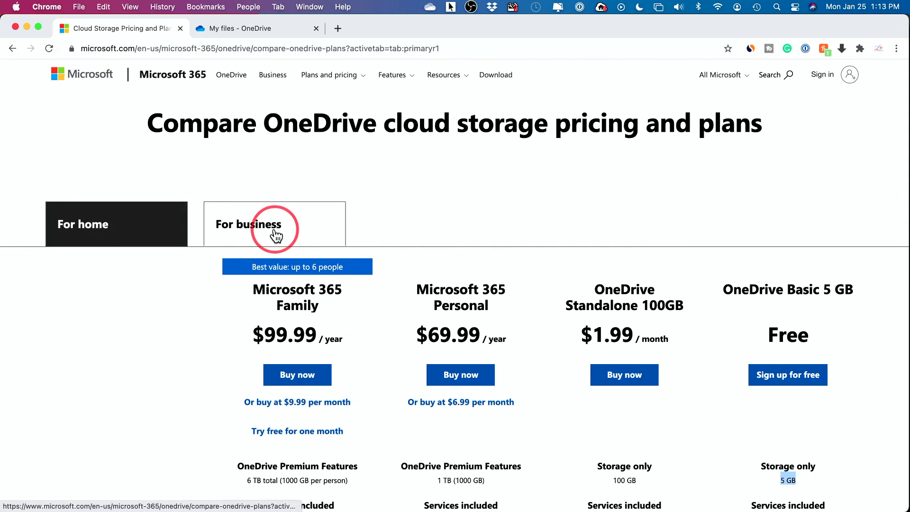
Step: Compare the business plans ($5–$12.50/user/month) and home plans, then return to the OneDrive page
{"action": "left_click", "coordinate": [257, 230]}
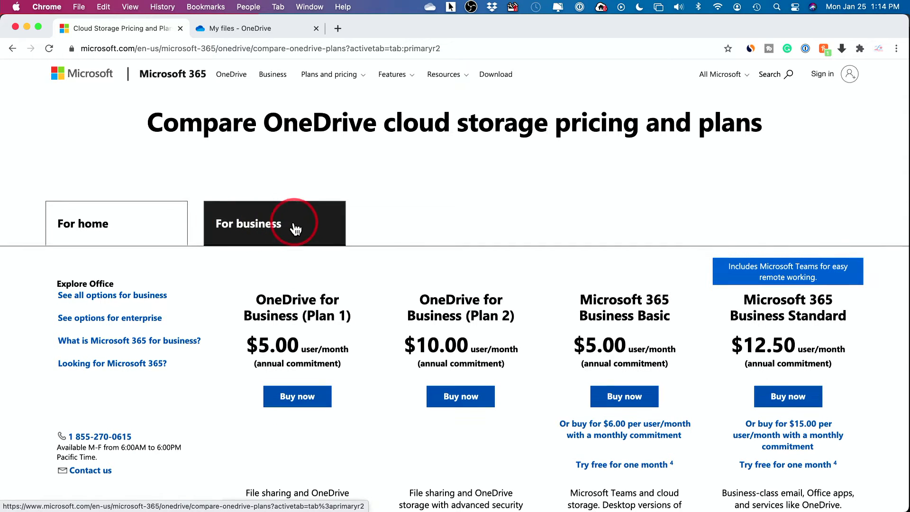
{"action": "scroll", "coordinate": [332, 279], "scroll_direction": "down", "scroll_amount": 2}
{"action": "scroll", "coordinate": [303, 279], "scroll_direction": "up", "scroll_amount": 2}
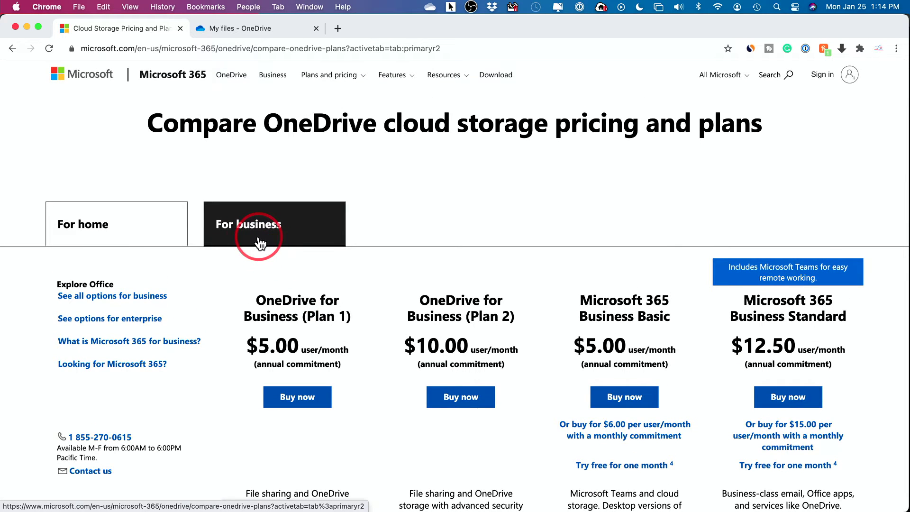
{"action": "left_click", "coordinate": [154, 235]}
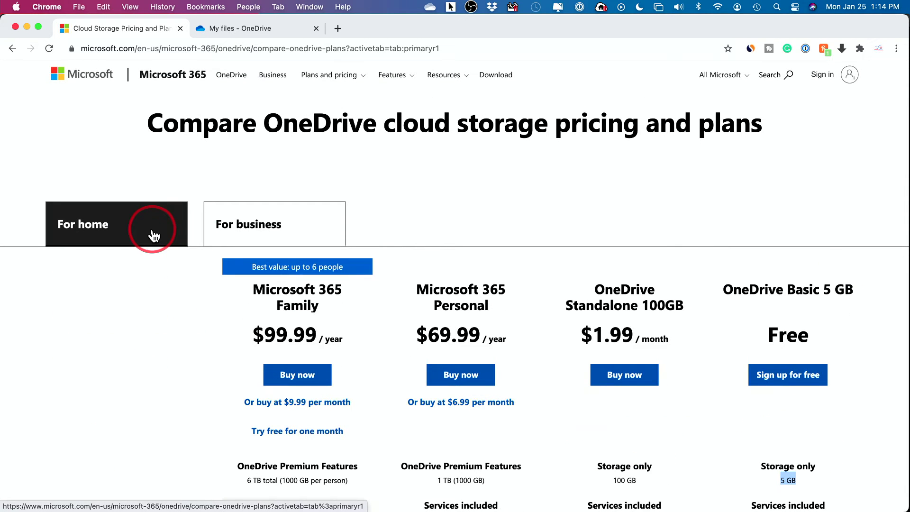
{"action": "left_click", "coordinate": [11, 48]}
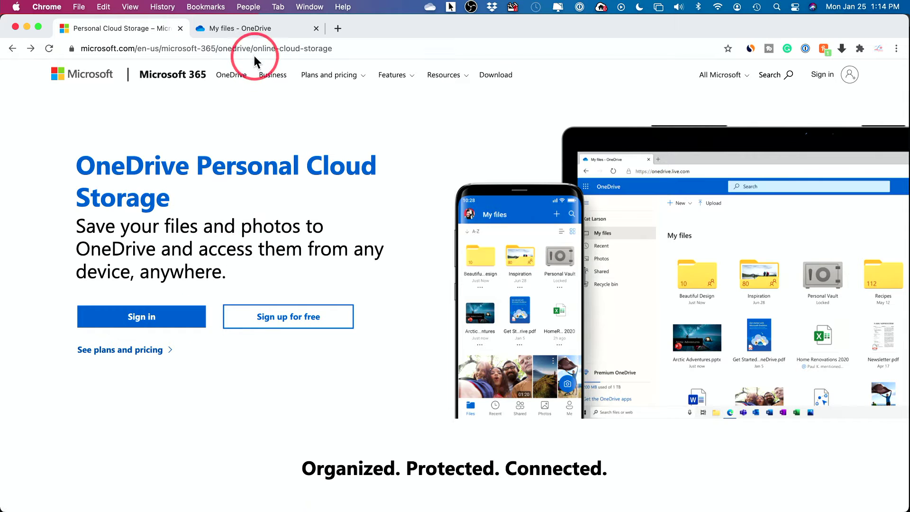
Step: Go to OneDrive's My files, dismiss the premium welcome dialog, and deselect the Attachments folder
{"action": "left_click", "coordinate": [230, 28]}
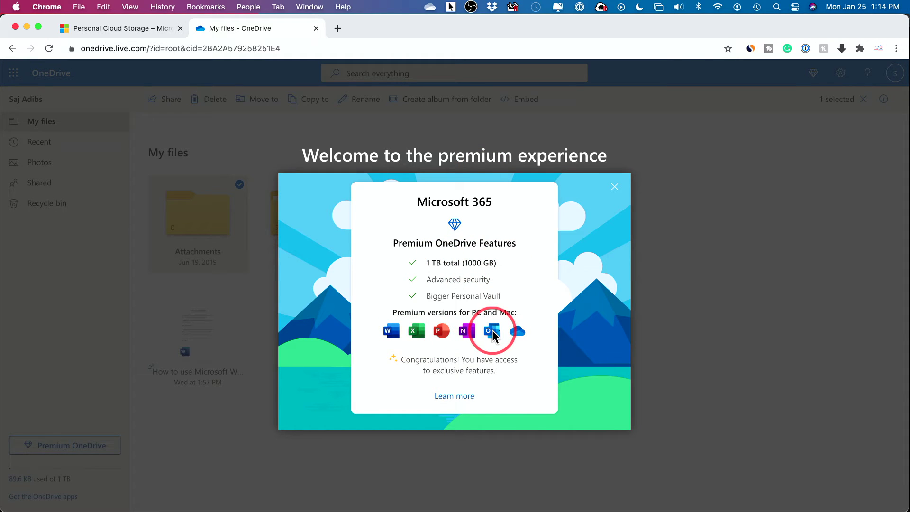
{"action": "left_click", "coordinate": [303, 149]}
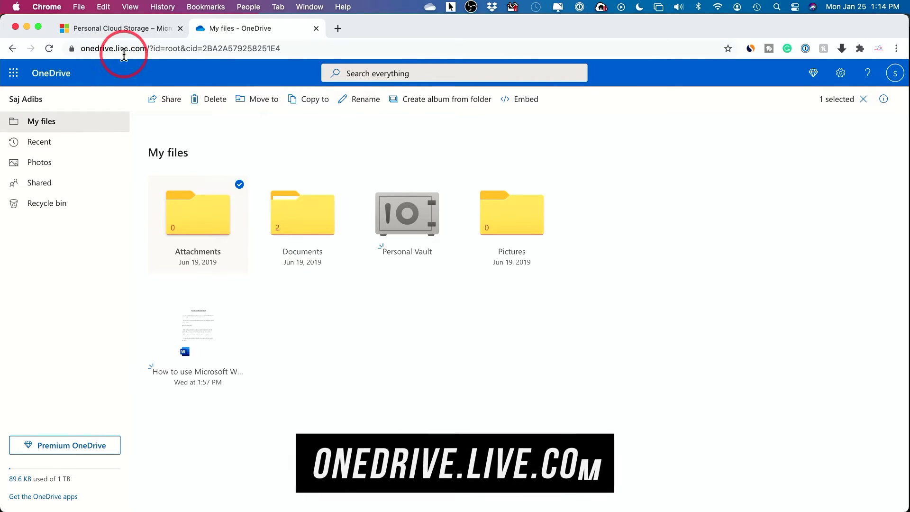
{"action": "left_click_drag", "start_coordinate": [147, 48], "coordinate": [41, 37]}
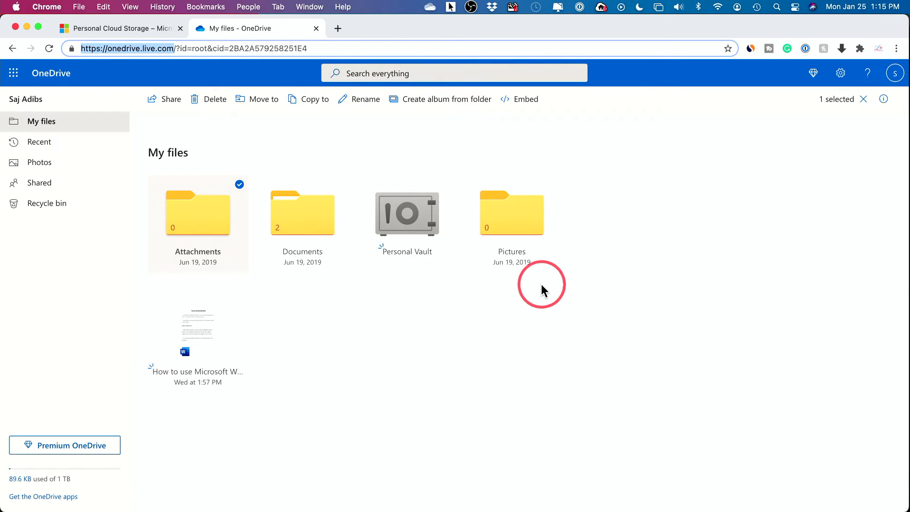
{"action": "left_click", "coordinate": [357, 137]}
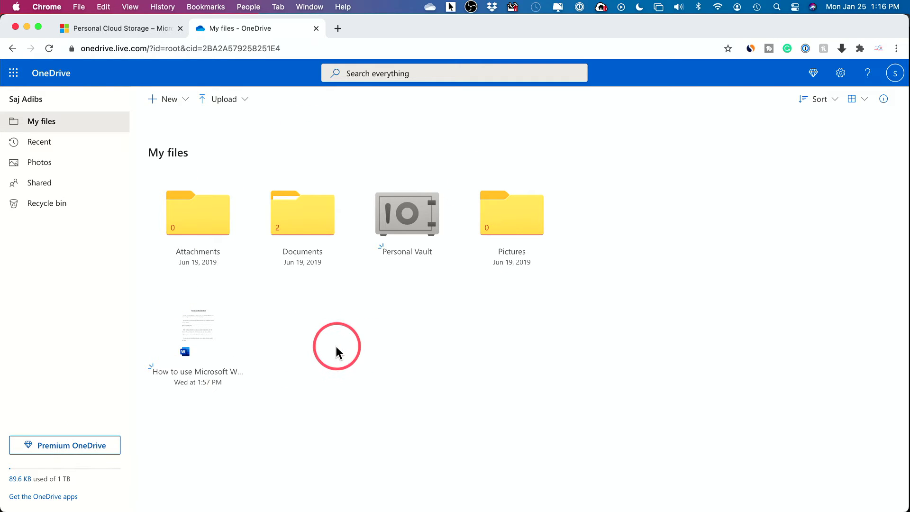
Step: Create a new folder named Marketing in My files
{"action": "left_click", "coordinate": [166, 105]}
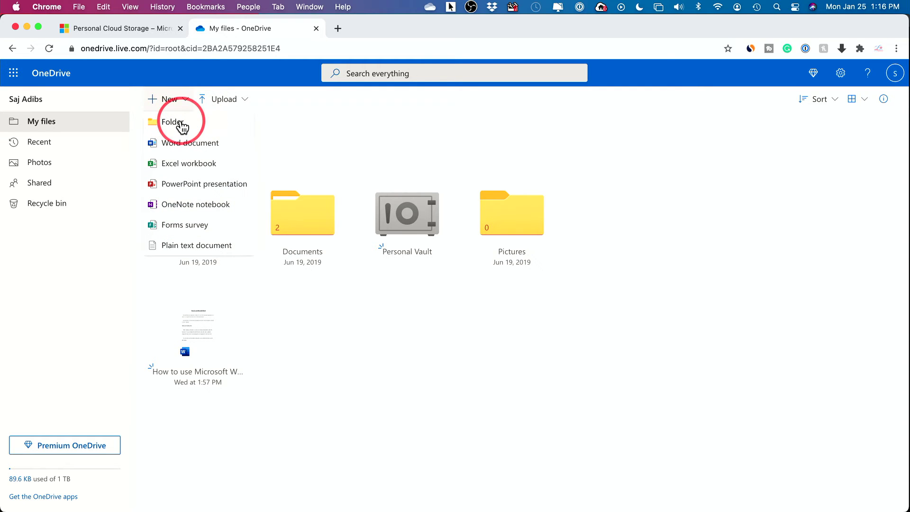
{"action": "left_click", "coordinate": [182, 127]}
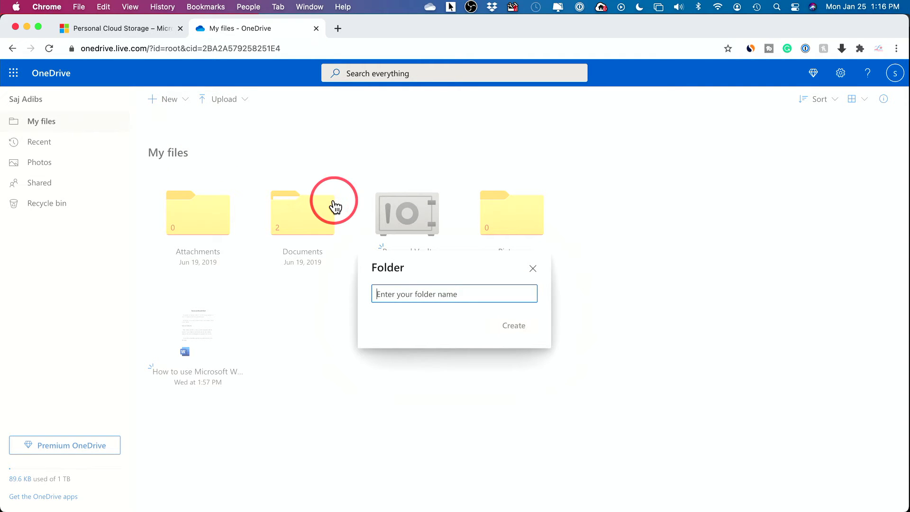
{"action": "type", "text": "Marketing"}
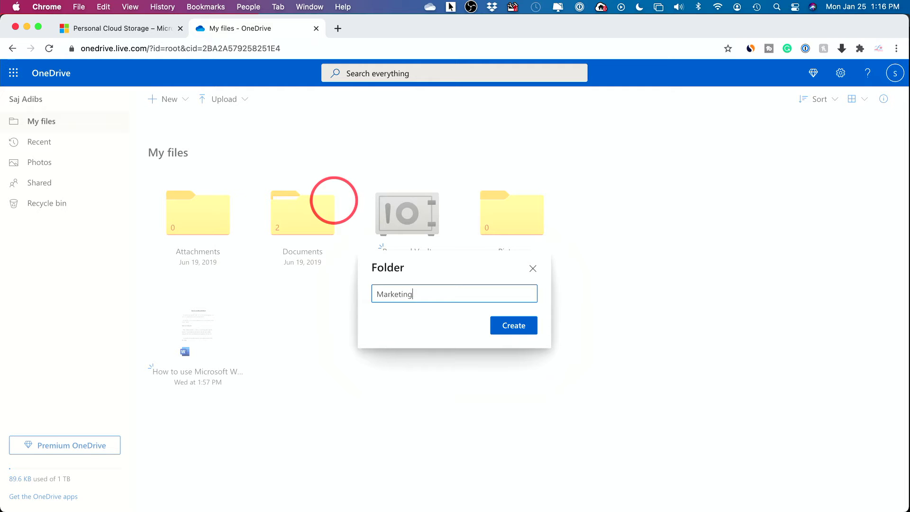
{"action": "left_click", "coordinate": [517, 326]}
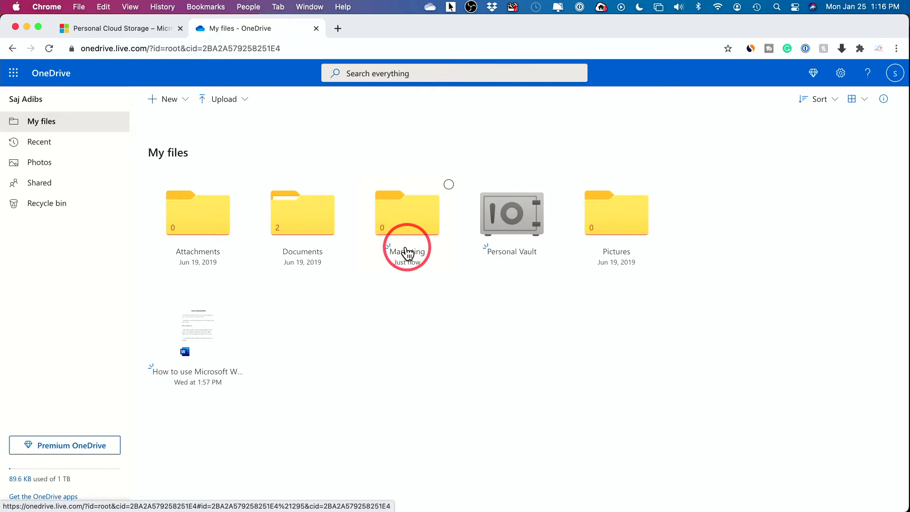
{"action": "left_click", "coordinate": [181, 109]}
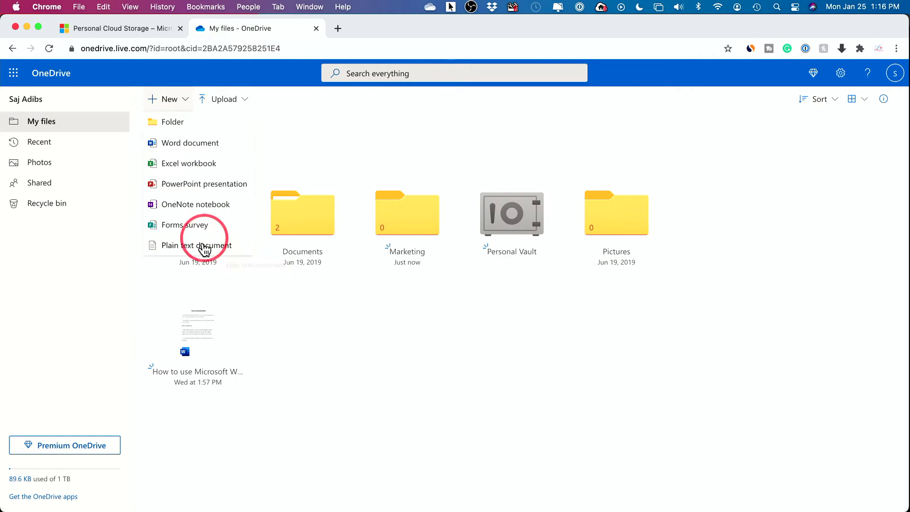
Step: Create a new Word document containing 'Marketing notes' and close it
{"action": "left_click", "coordinate": [171, 143]}
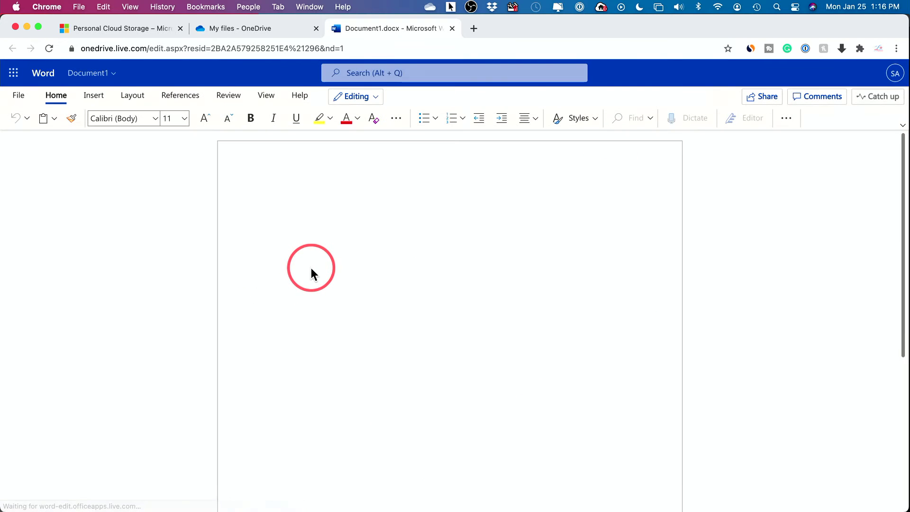
{"action": "left_click", "coordinate": [48, 84]}
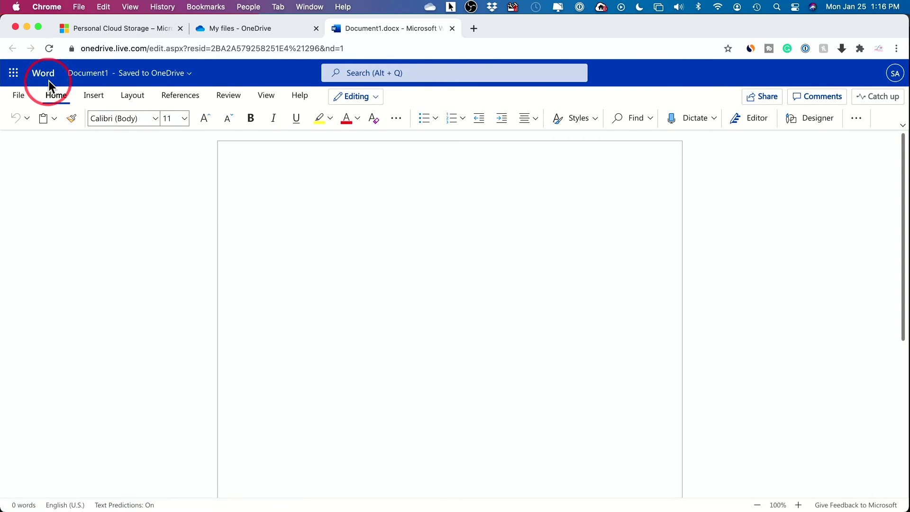
{"action": "left_click", "coordinate": [333, 185]}
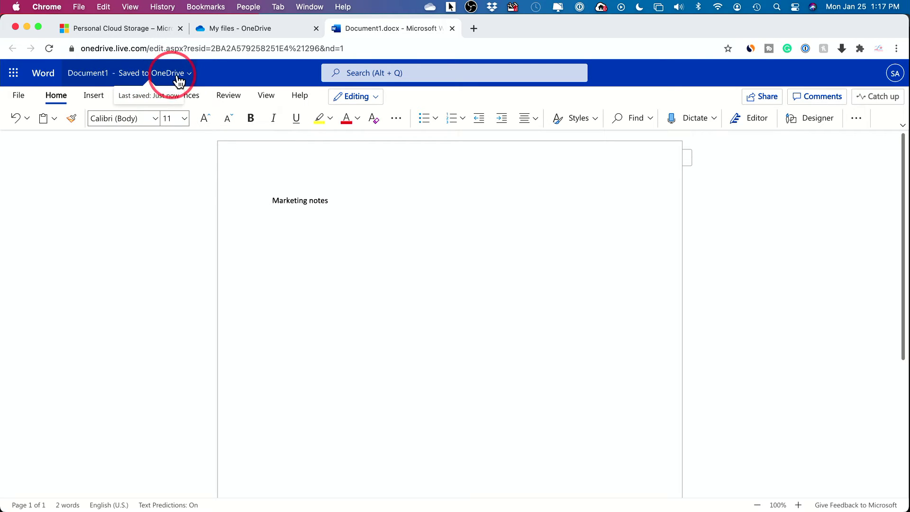
{"action": "left_click", "coordinate": [452, 28]}
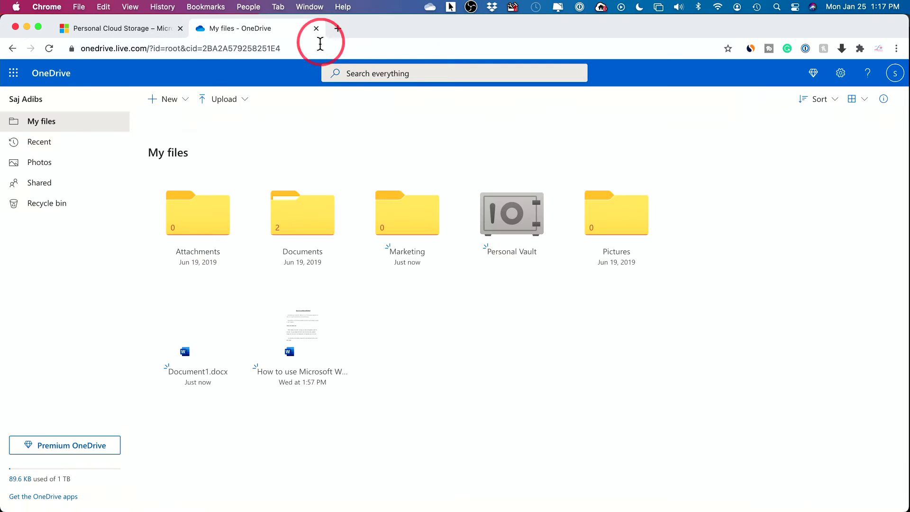
Step: Rename Document1 to 'marketing notes for today' and close it
{"action": "left_click", "coordinate": [189, 341]}
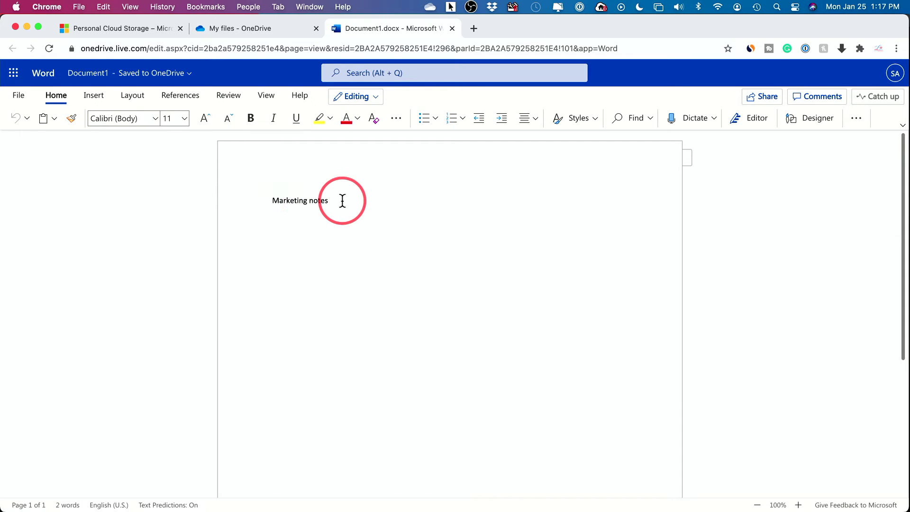
{"action": "left_click", "coordinate": [84, 80]}
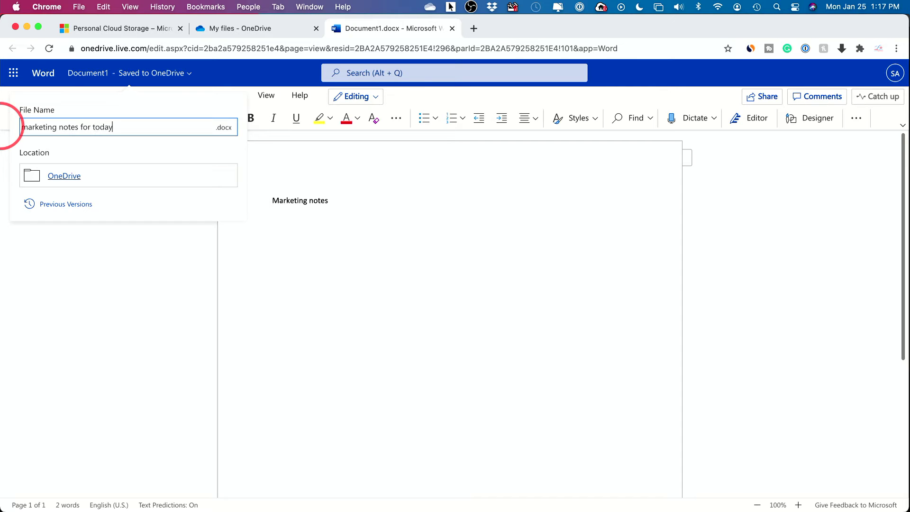
{"action": "left_click", "coordinate": [279, 150]}
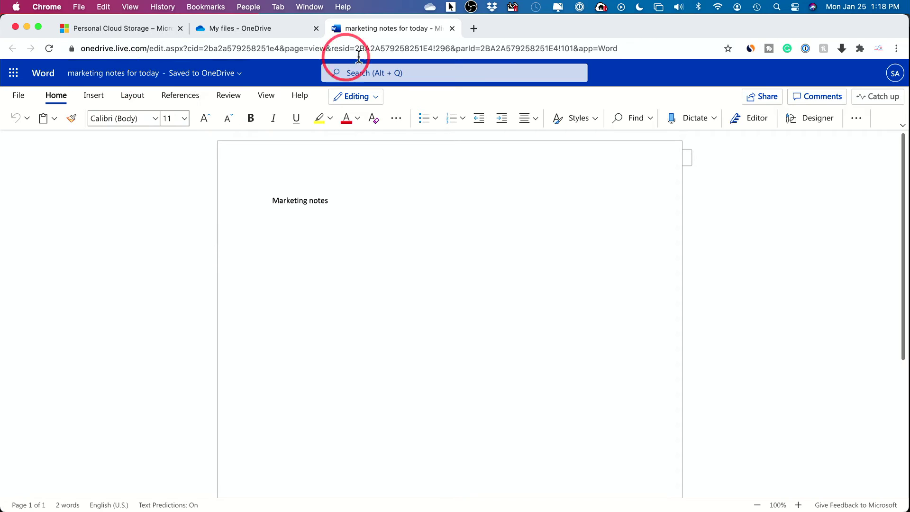
{"action": "left_click", "coordinate": [452, 29]}
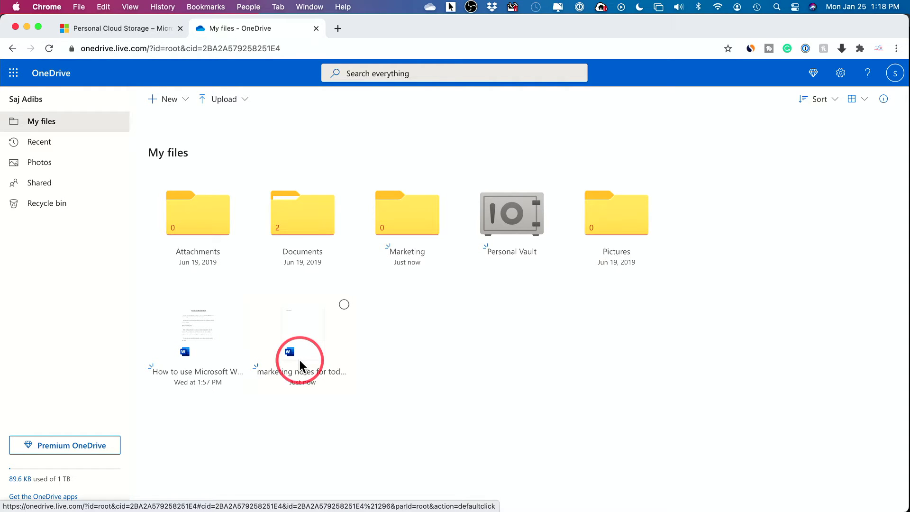
Step: Move 'marketing notes for today' into the Marketing folder and confirm it's there
{"action": "left_click_drag", "start_coordinate": [314, 331], "coordinate": [399, 228]}
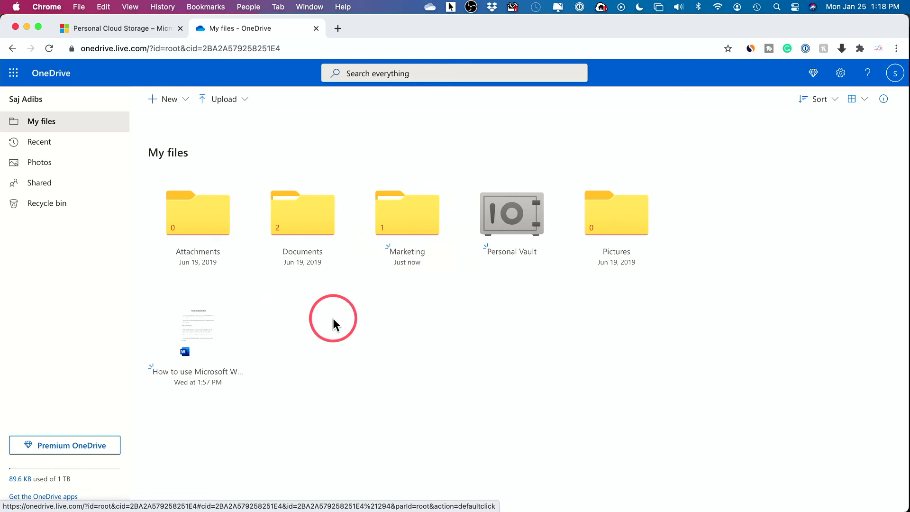
{"action": "left_click", "coordinate": [396, 230]}
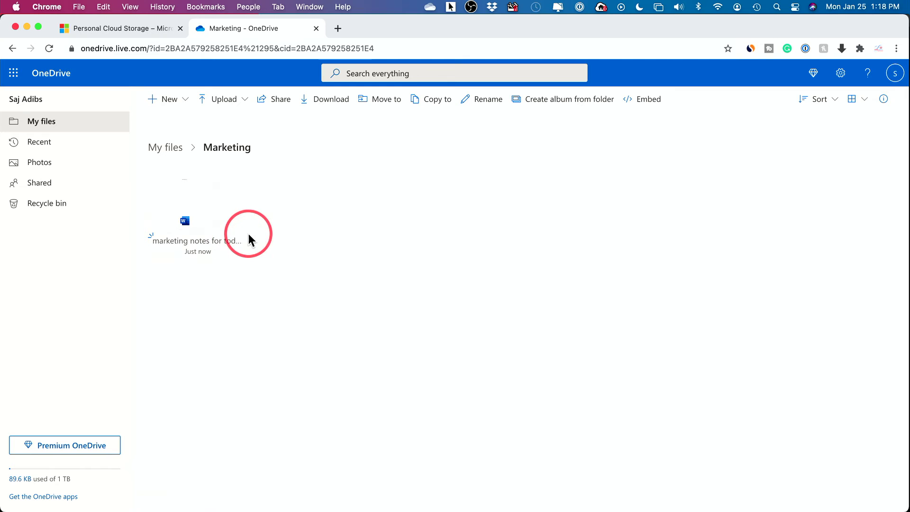
{"action": "left_click", "coordinate": [12, 48]}
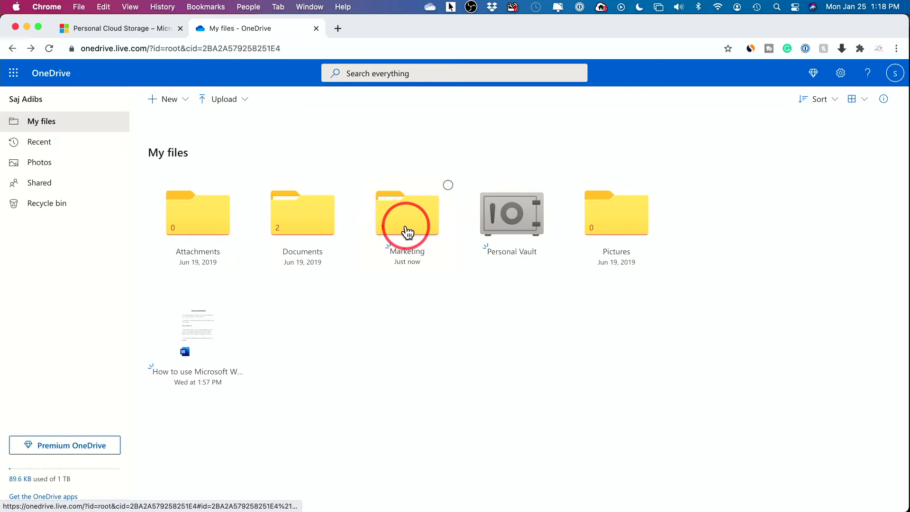
{"action": "left_click", "coordinate": [406, 232]}
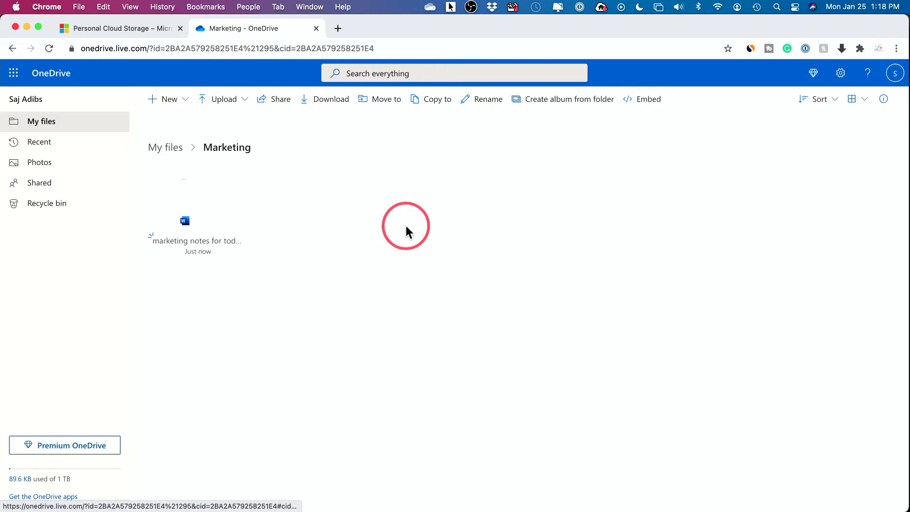
{"action": "left_click", "coordinate": [187, 100]}
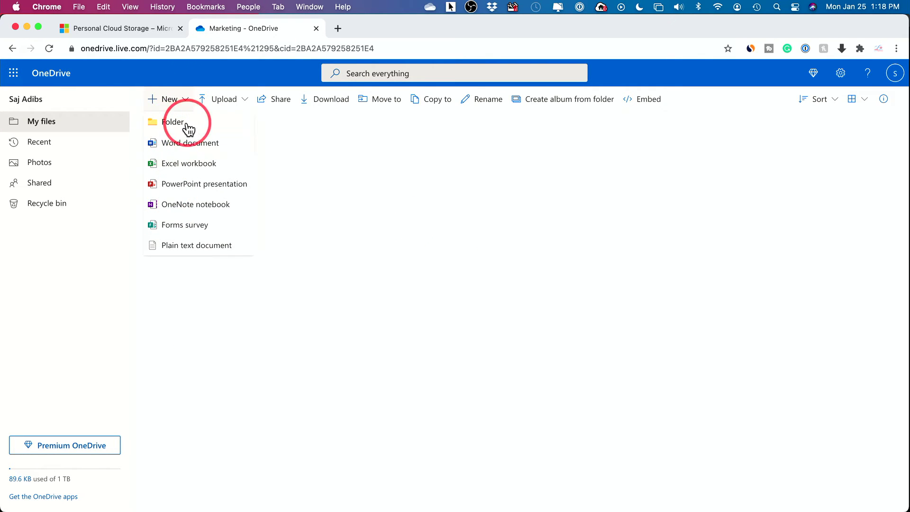
{"action": "left_click", "coordinate": [185, 101]}
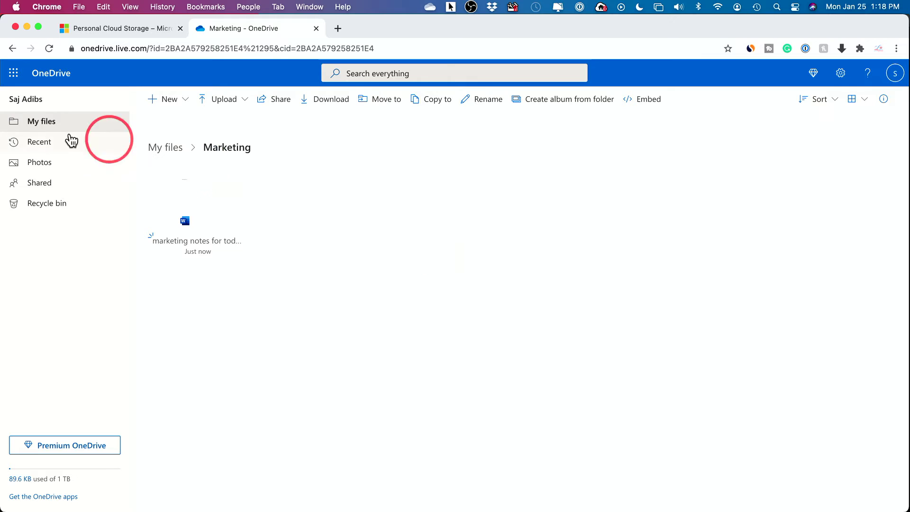
{"action": "left_click", "coordinate": [42, 127]}
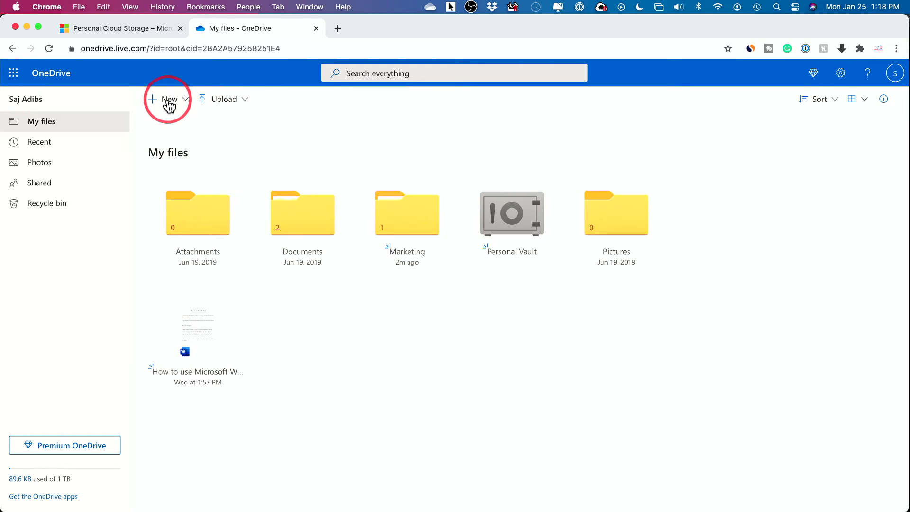
Step: Upload 'How to Invest in Stocks for Beginners in 2021-A-B Test.jpg', then browse Desktop for another upload
{"action": "left_click", "coordinate": [245, 104]}
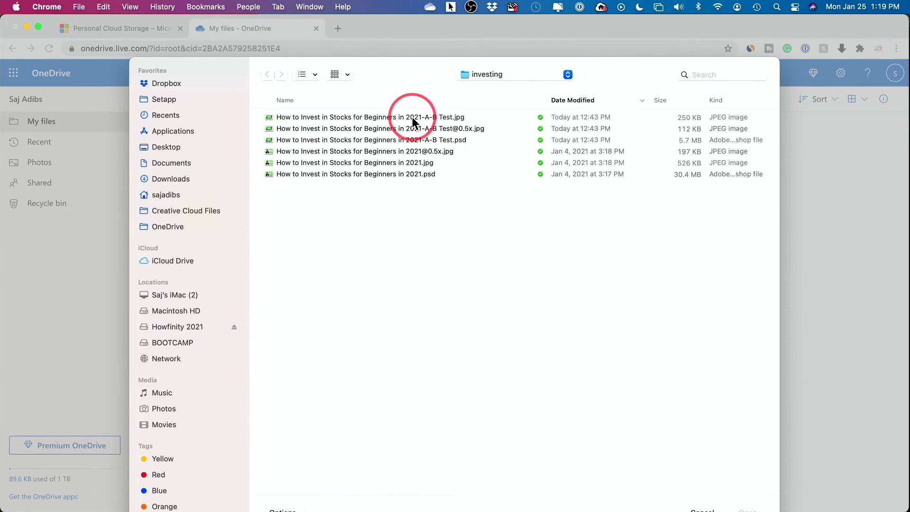
{"action": "double_click", "coordinate": [406, 115]}
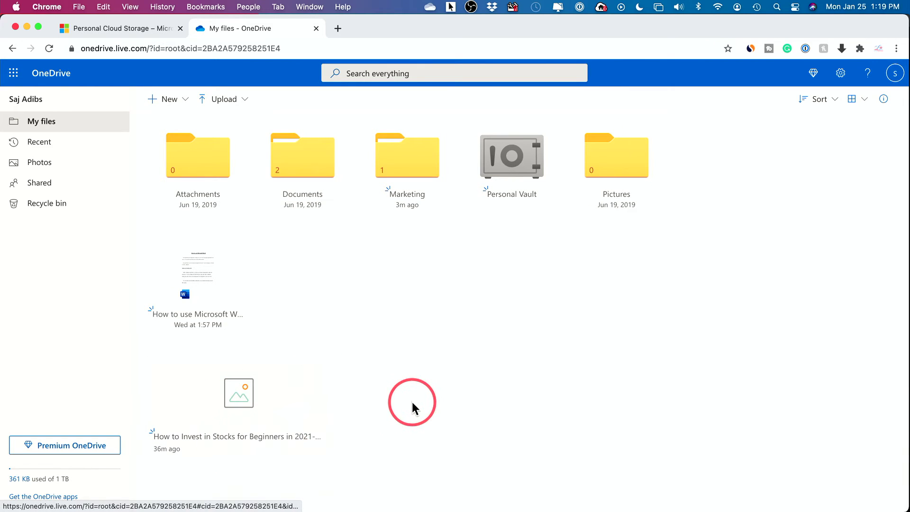
{"action": "scroll", "coordinate": [419, 369], "scroll_direction": "up", "scroll_amount": 3}
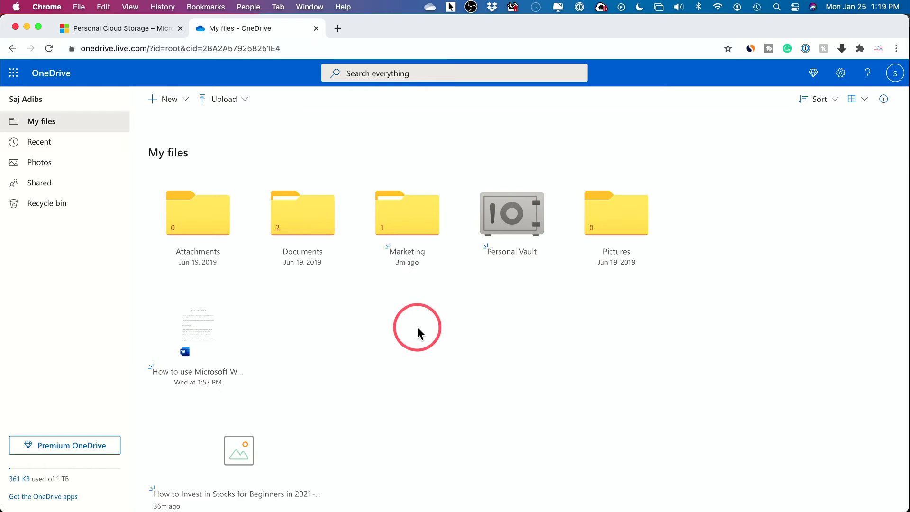
{"action": "left_click", "coordinate": [222, 107]}
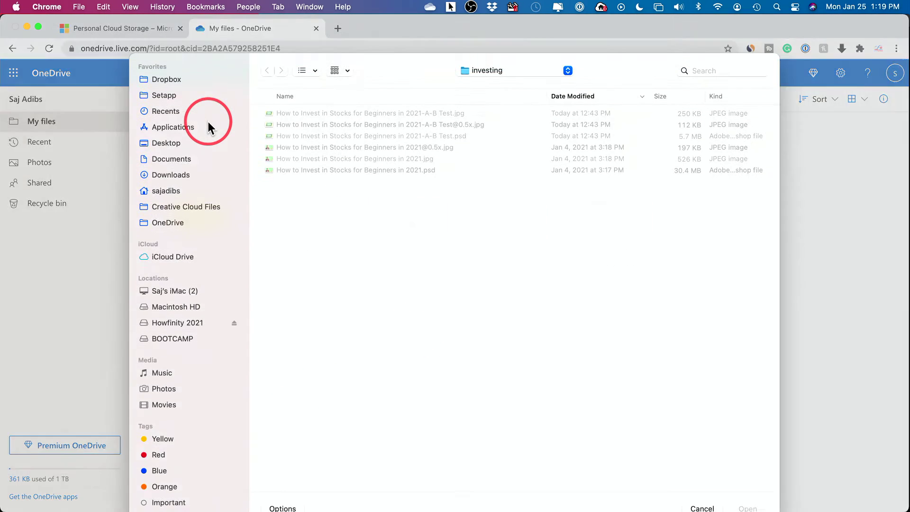
{"action": "left_click", "coordinate": [232, 145]}
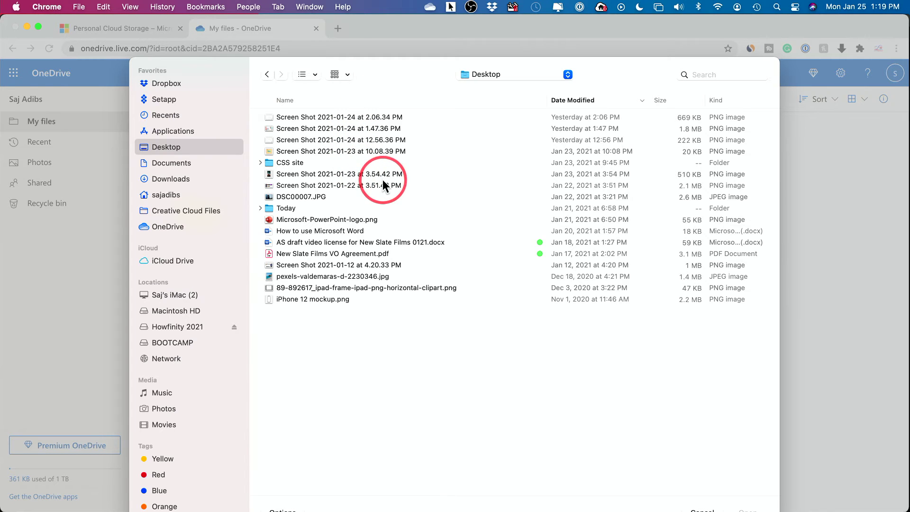
Step: Upload 'How to use Microsoft Word', keeping both copies, and open the new copy
{"action": "double_click", "coordinate": [329, 232]}
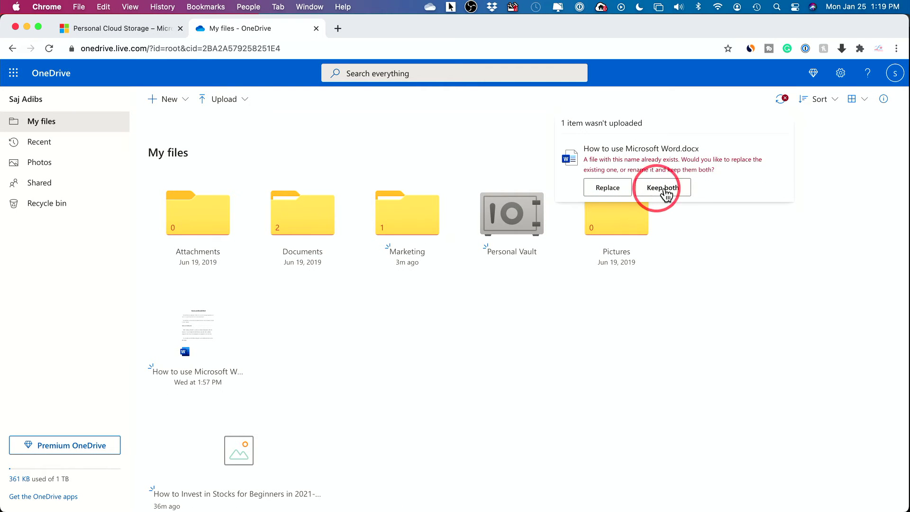
{"action": "left_click", "coordinate": [664, 188]}
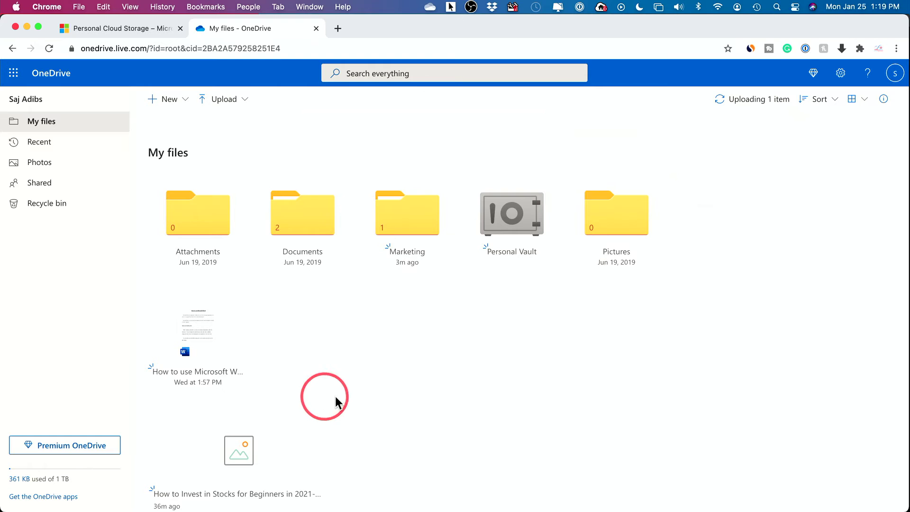
{"action": "scroll", "coordinate": [405, 360], "scroll_direction": "down", "scroll_amount": 2}
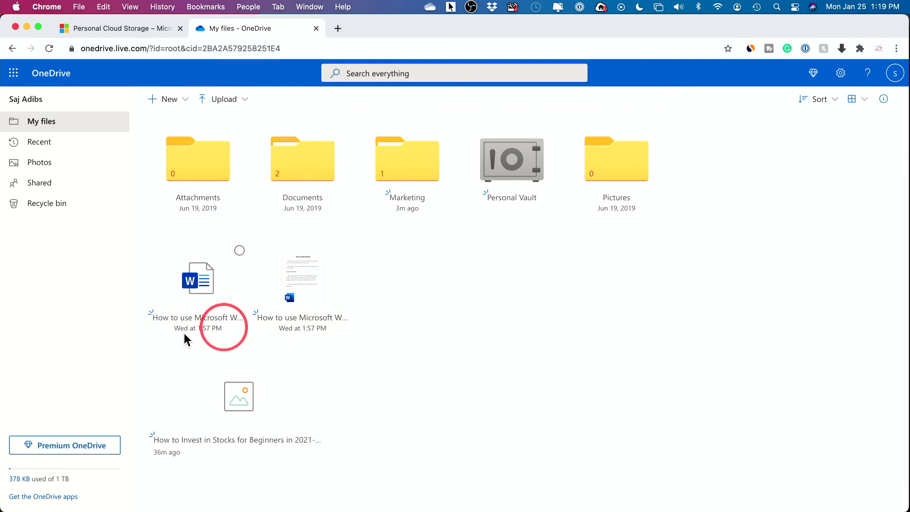
{"action": "left_click", "coordinate": [305, 279]}
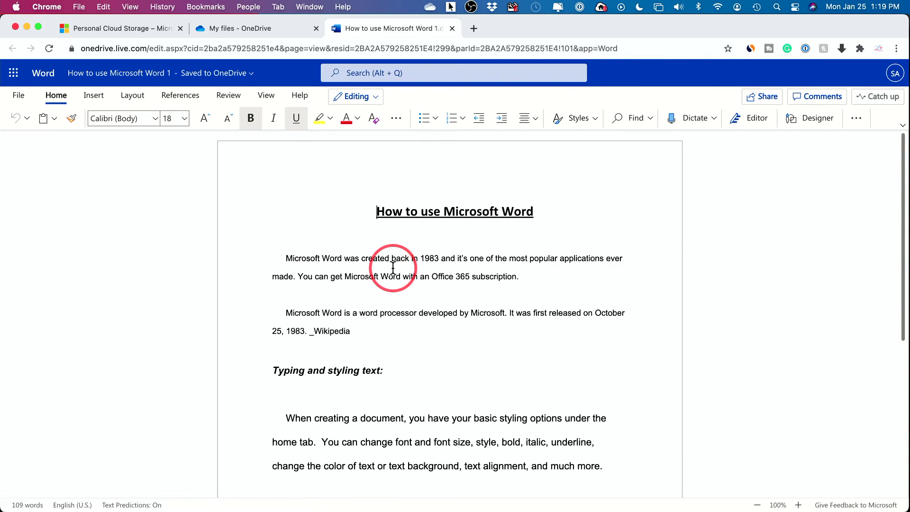
Step: Close 'How to use Microsoft Word 1' and select the original How to use Microsoft Word file
{"action": "left_click", "coordinate": [452, 28]}
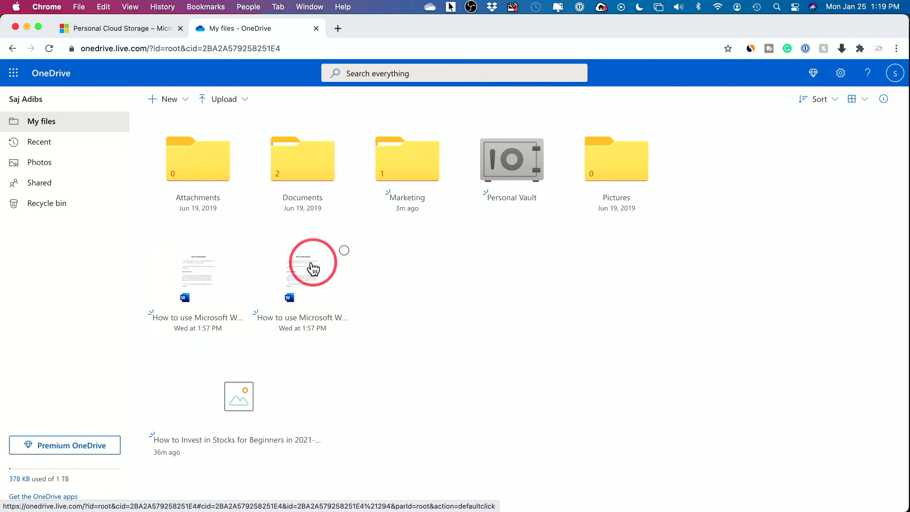
{"action": "left_click", "coordinate": [239, 251]}
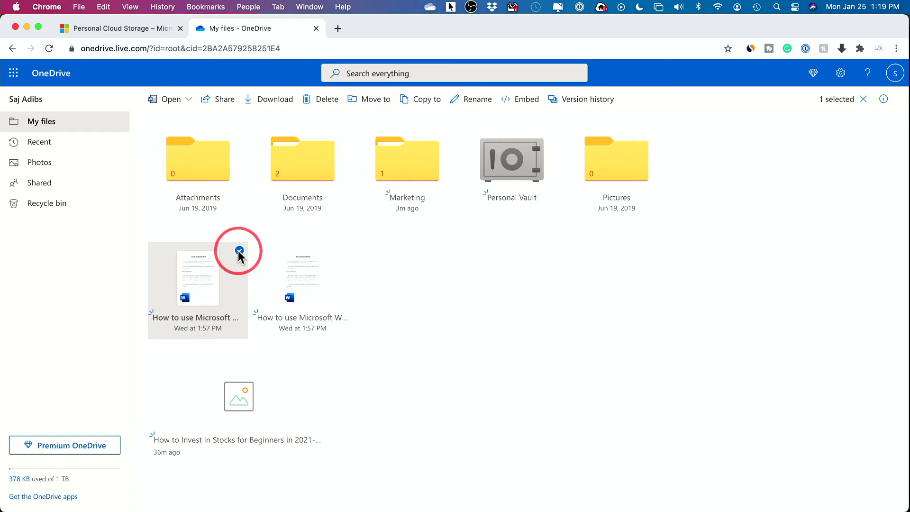
Step: Open How to use Microsoft Word 1 in desktop Word, grant OneDrive folder access, then minimize Word
{"action": "left_click", "coordinate": [189, 103]}
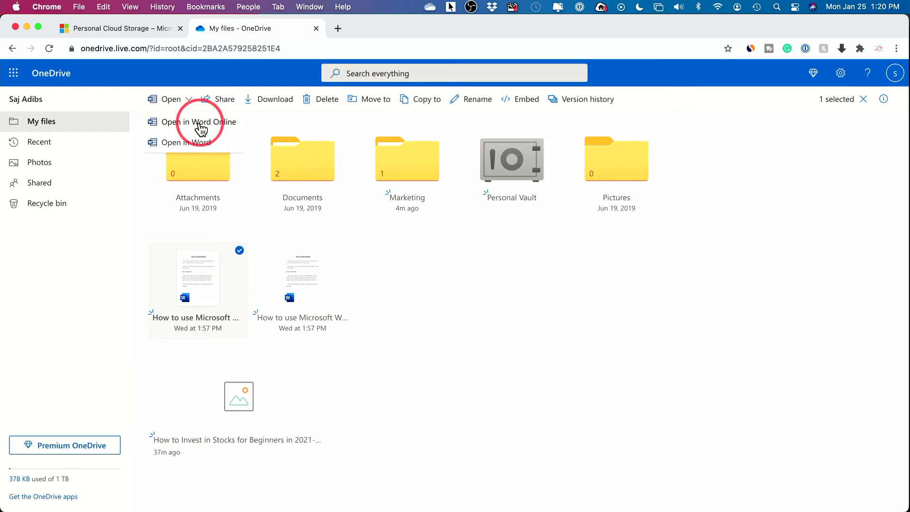
{"action": "left_click", "coordinate": [202, 142]}
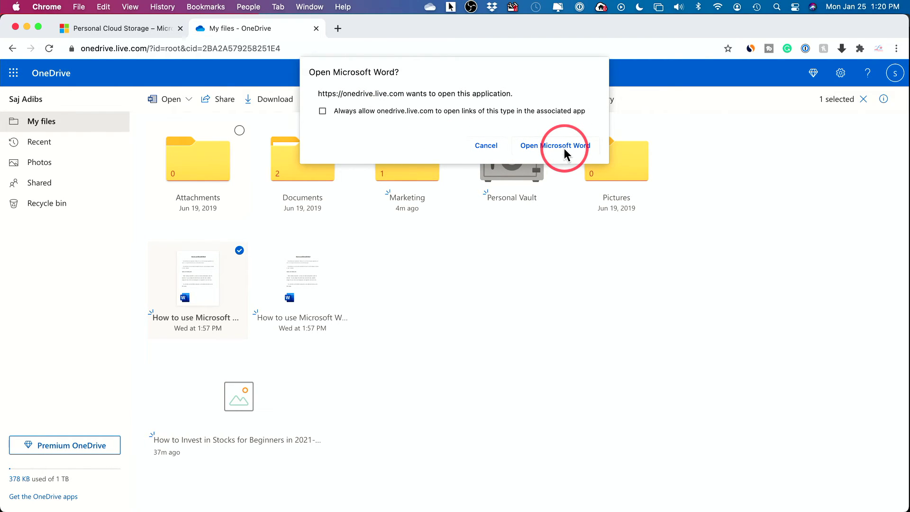
{"action": "left_click", "coordinate": [533, 145]}
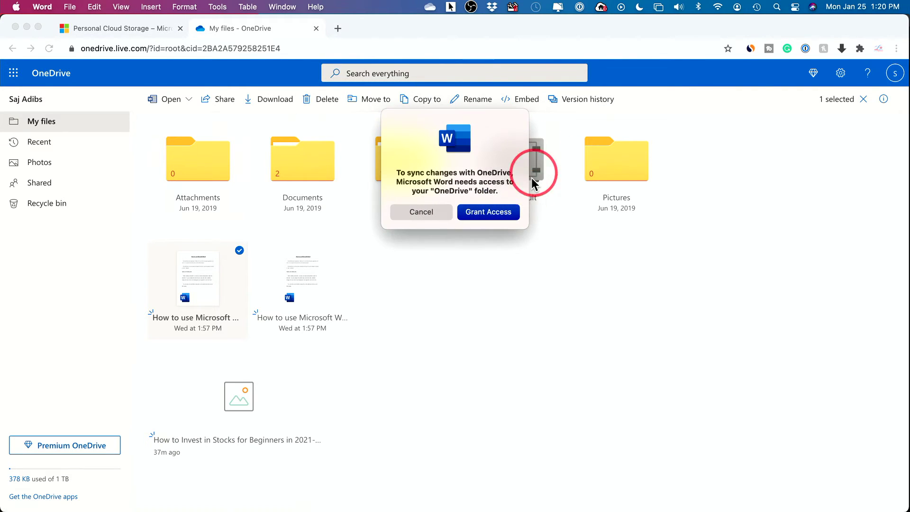
{"action": "left_click", "coordinate": [487, 214]}
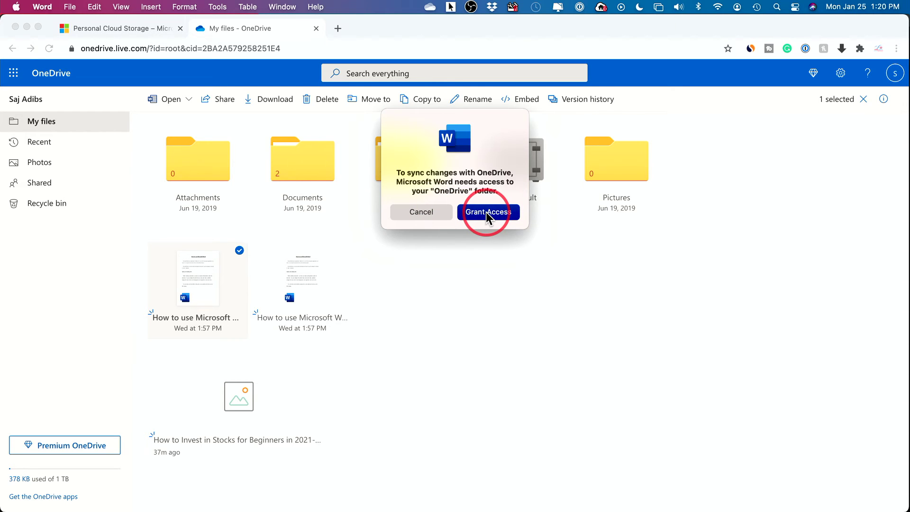
{"action": "left_click", "coordinate": [621, 314]}
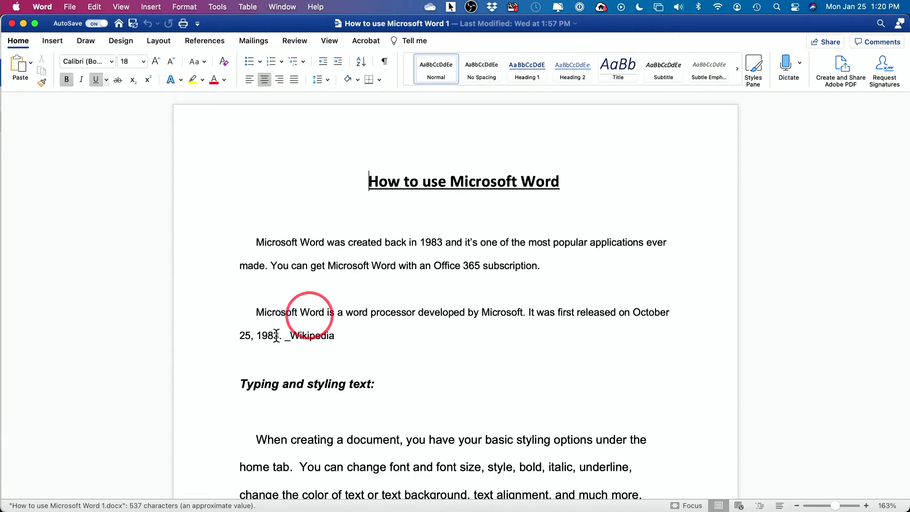
{"action": "left_click", "coordinate": [353, 180]}
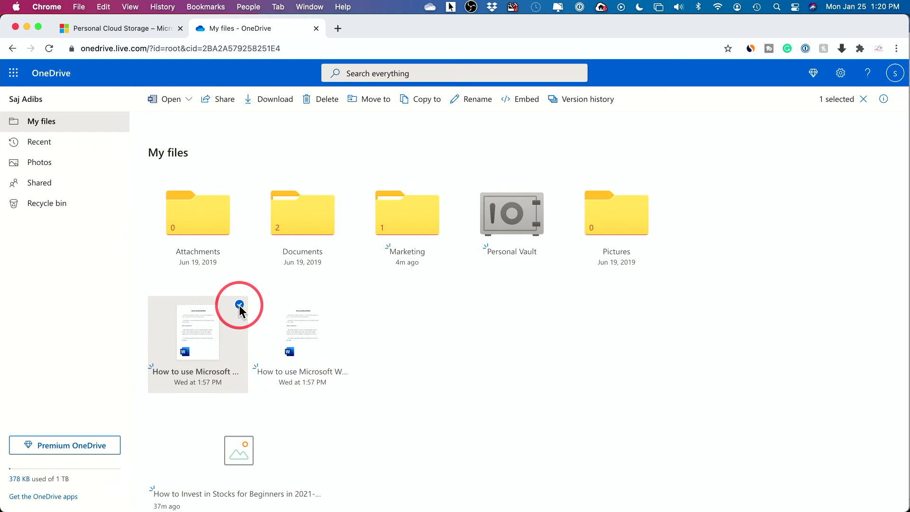
{"action": "left_click", "coordinate": [239, 306]}
{"action": "left_click", "coordinate": [240, 305]}
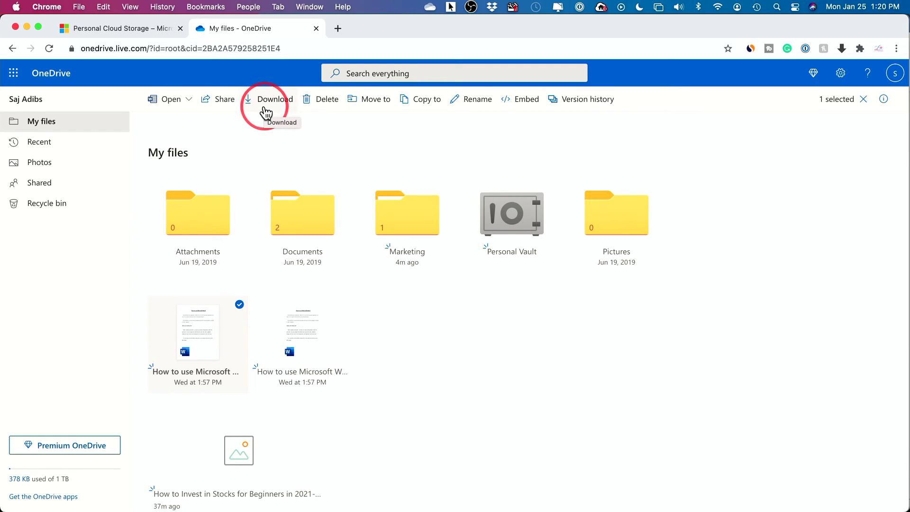
Step: After the delete attempt fails, move the open How to use Microsoft Word 1 into Documents anyway
{"action": "left_click", "coordinate": [270, 104]}
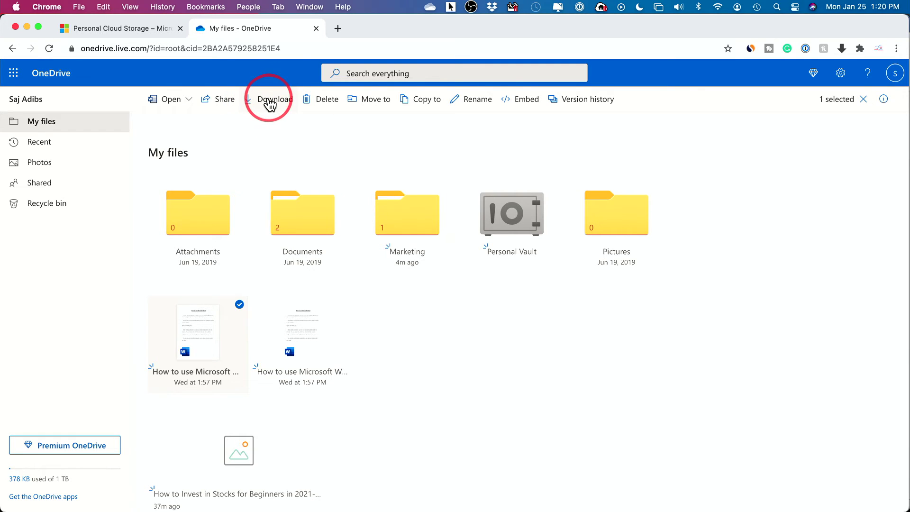
{"action": "left_click", "coordinate": [319, 101]}
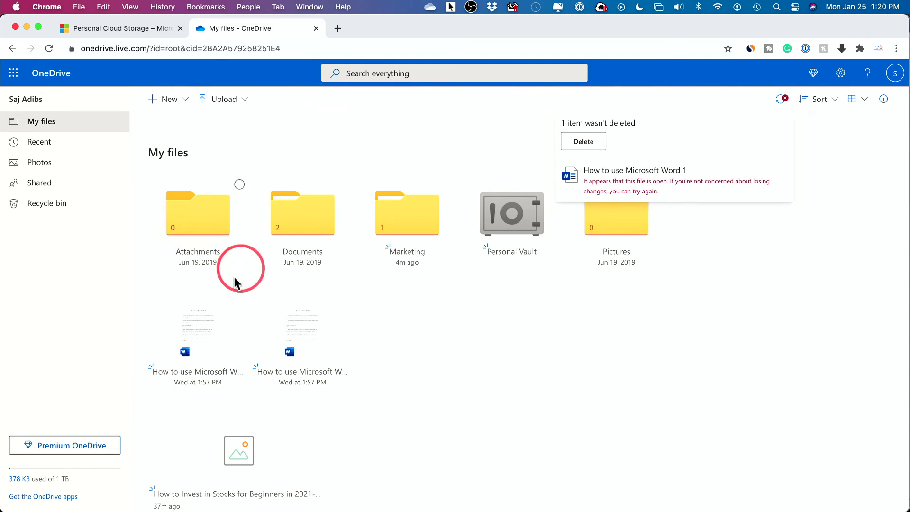
{"action": "left_click", "coordinate": [239, 305]}
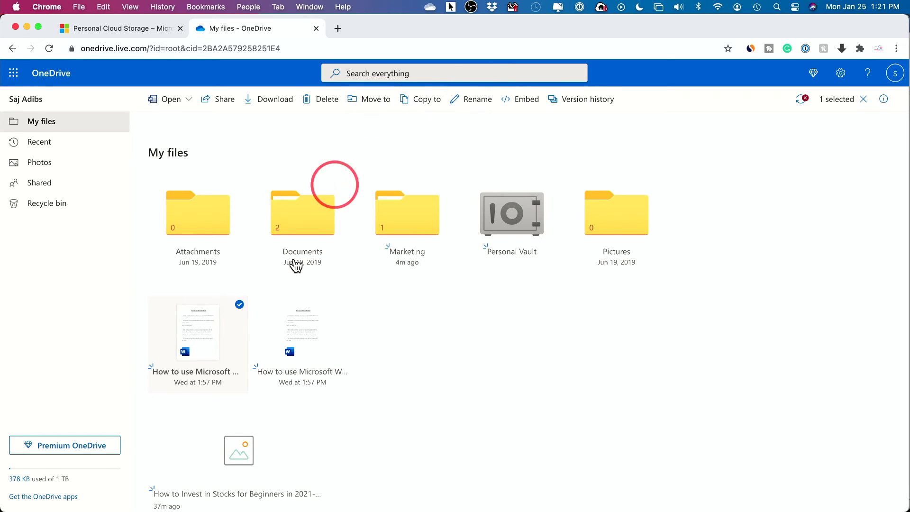
{"action": "left_click_drag", "start_coordinate": [204, 351], "coordinate": [278, 217]}
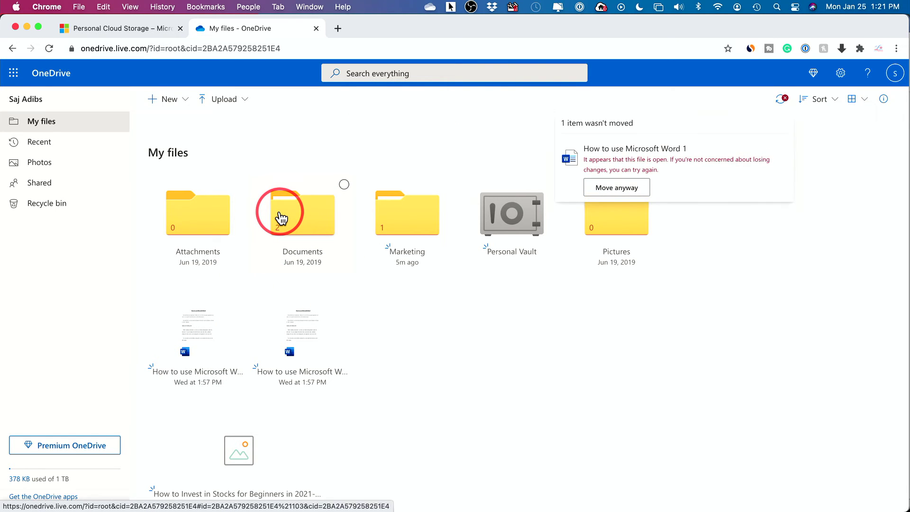
{"action": "left_click", "coordinate": [644, 189]}
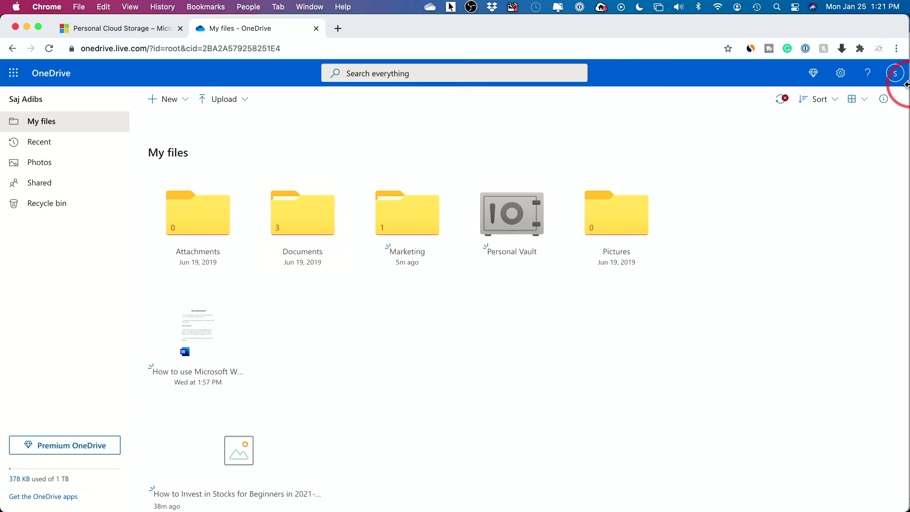
{"action": "left_click", "coordinate": [834, 109]}
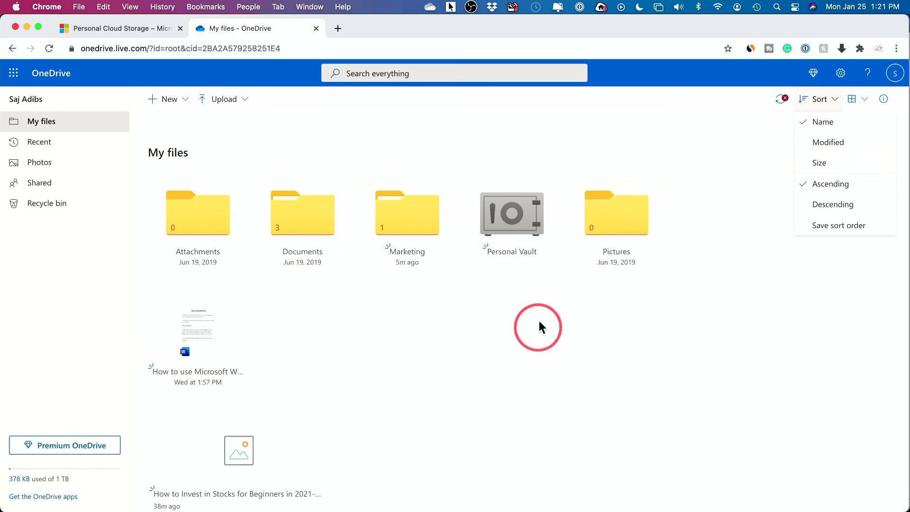
{"action": "left_click", "coordinate": [829, 102]}
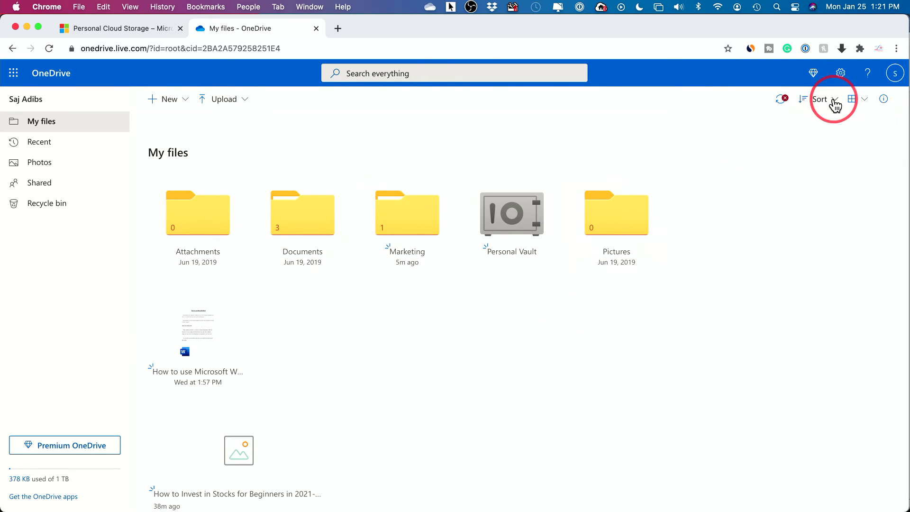
{"action": "left_click", "coordinate": [866, 110]}
{"action": "left_click", "coordinate": [851, 124]}
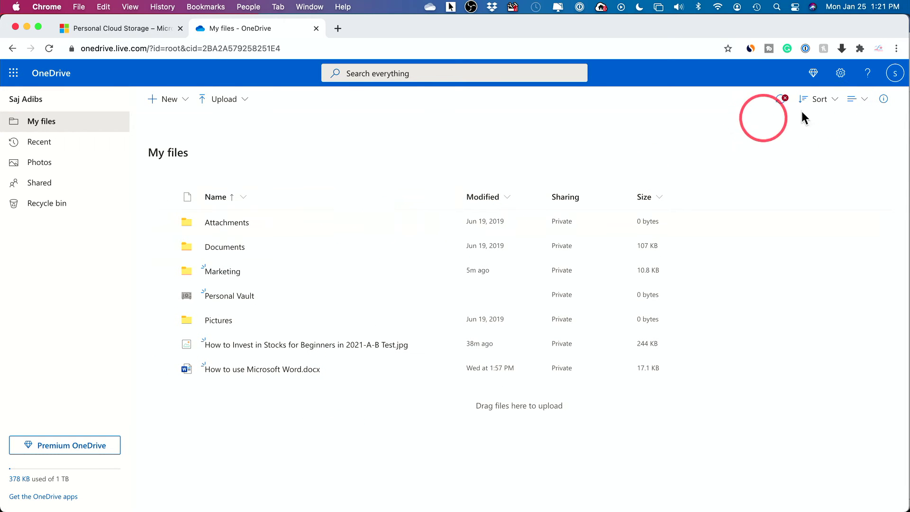
{"action": "left_click", "coordinate": [852, 100]}
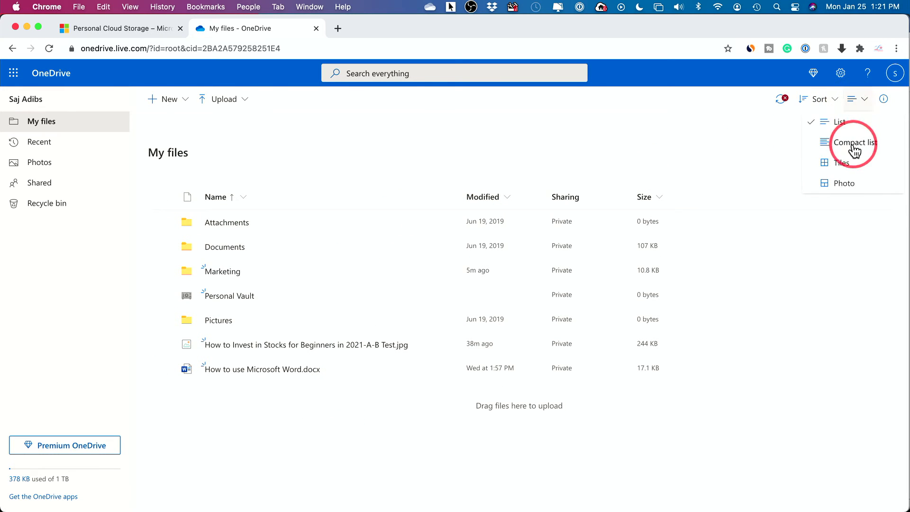
{"action": "left_click", "coordinate": [839, 164]}
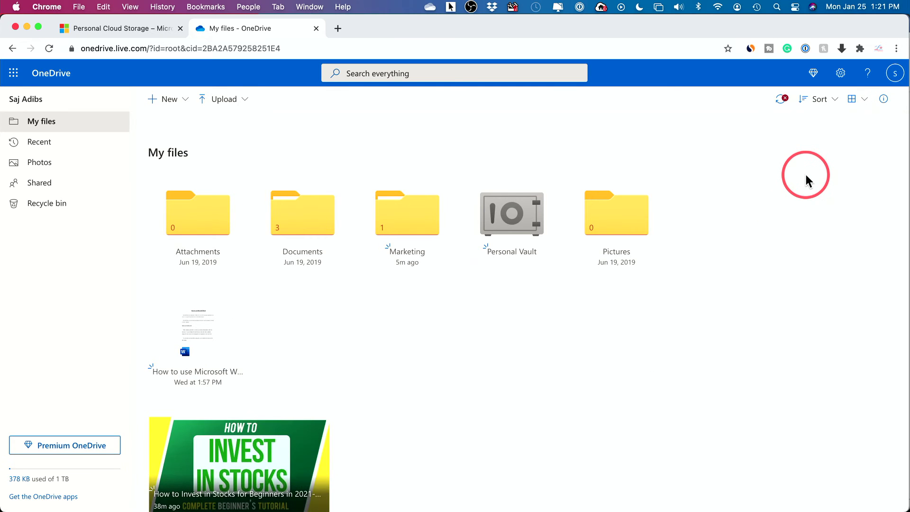
{"action": "scroll", "coordinate": [807, 181], "scroll_direction": "down", "scroll_amount": 2}
{"action": "scroll", "coordinate": [806, 180], "scroll_direction": "up", "scroll_amount": 2}
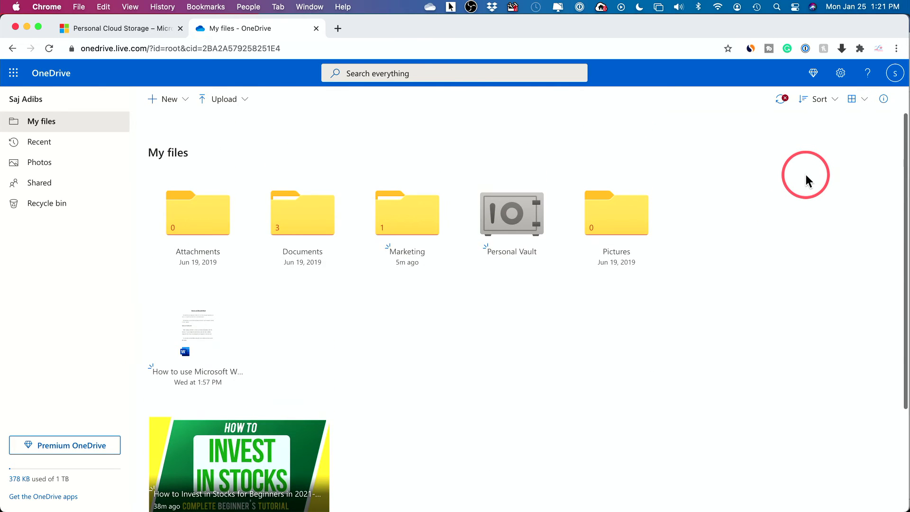
{"action": "left_click", "coordinate": [853, 99]}
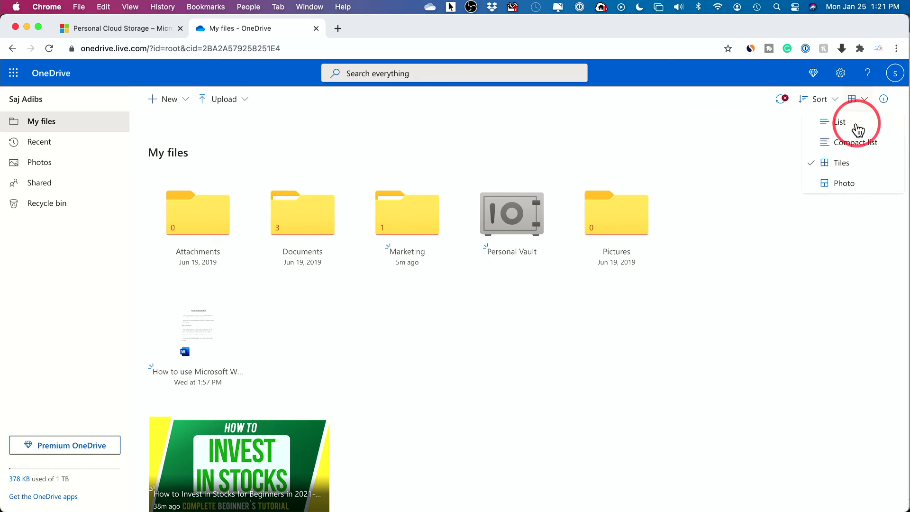
{"action": "left_click", "coordinate": [677, 367]}
Step: Move the Invest in Stocks image into Pictures, view it as photos, then return to My files
{"action": "left_click_drag", "start_coordinate": [239, 455], "coordinate": [609, 211]}
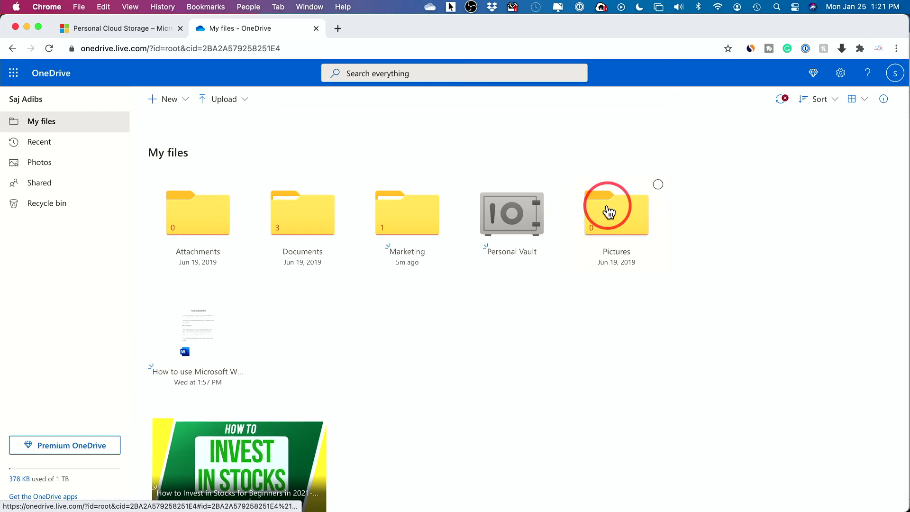
{"action": "left_click", "coordinate": [629, 251]}
{"action": "left_click", "coordinate": [826, 100]}
{"action": "left_click", "coordinate": [863, 100]}
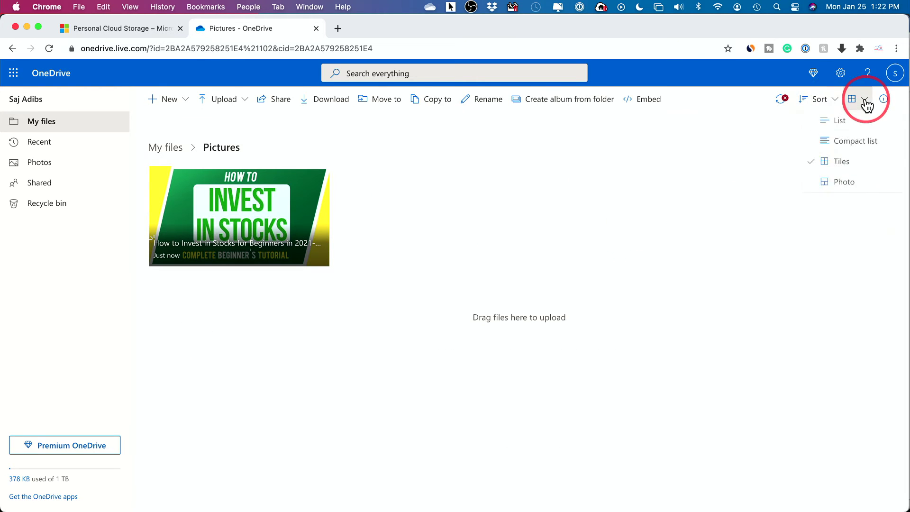
{"action": "left_click", "coordinate": [843, 185]}
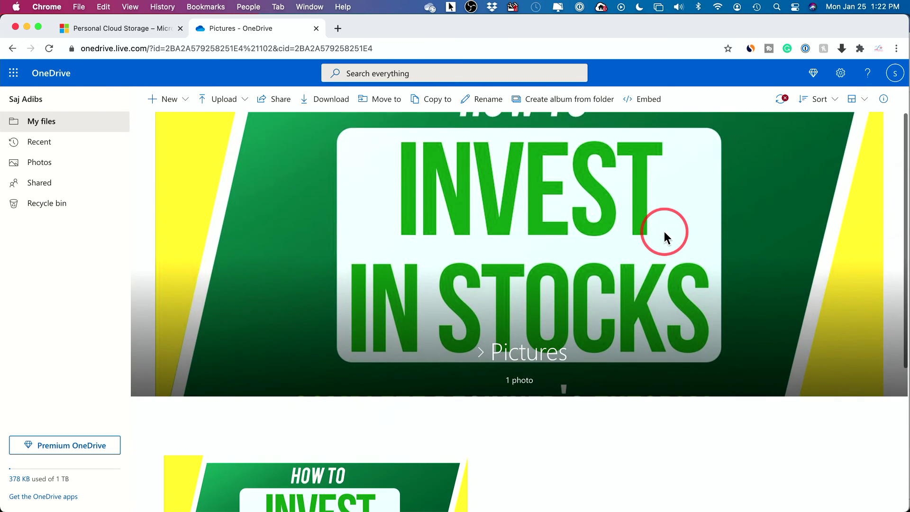
{"action": "scroll", "coordinate": [663, 231], "scroll_direction": "down", "scroll_amount": 3}
{"action": "scroll", "coordinate": [663, 231], "scroll_direction": "up", "scroll_amount": 3}
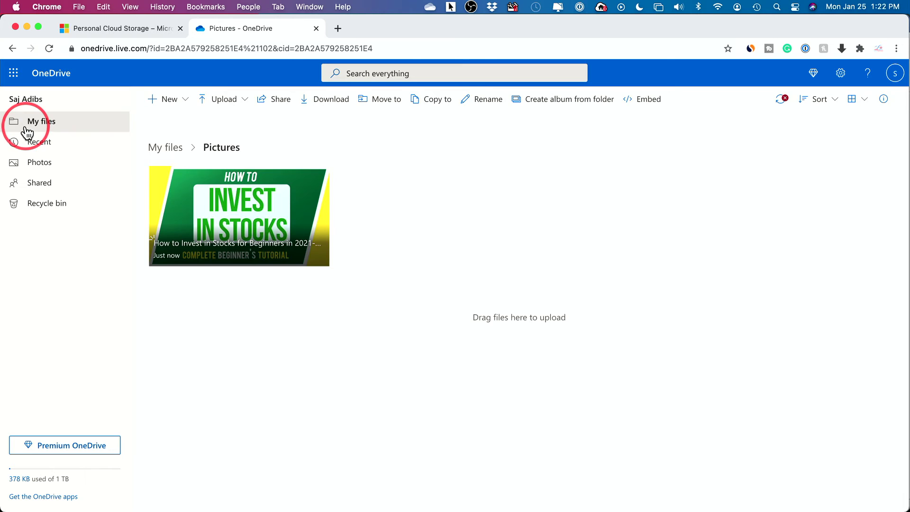
{"action": "left_click", "coordinate": [27, 131]}
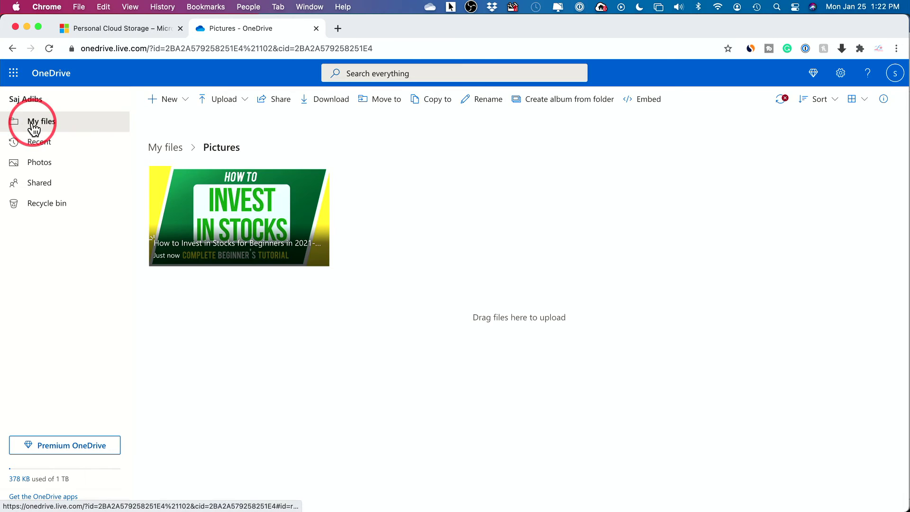
{"action": "left_click", "coordinate": [259, 335]}
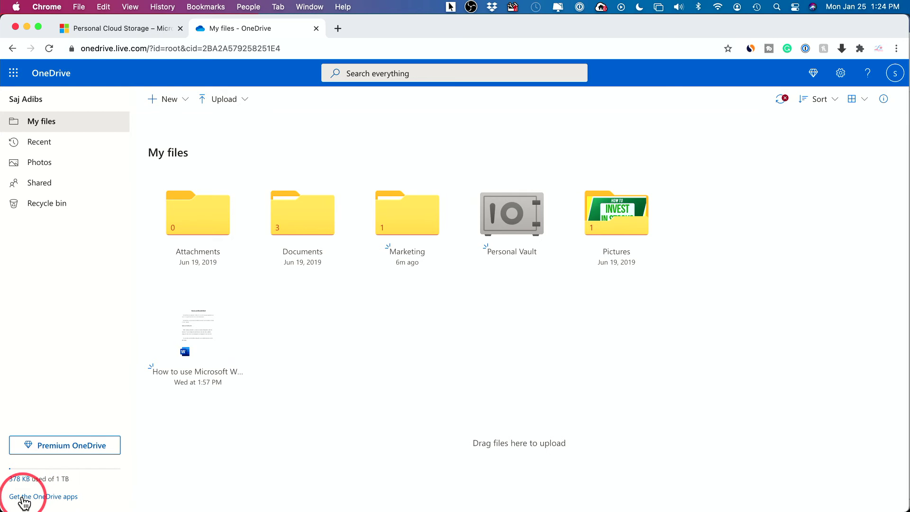
Step: Download OneDrive.pkg from the OneDrive for Mac page and launch the installer
{"action": "left_click", "coordinate": [68, 497]}
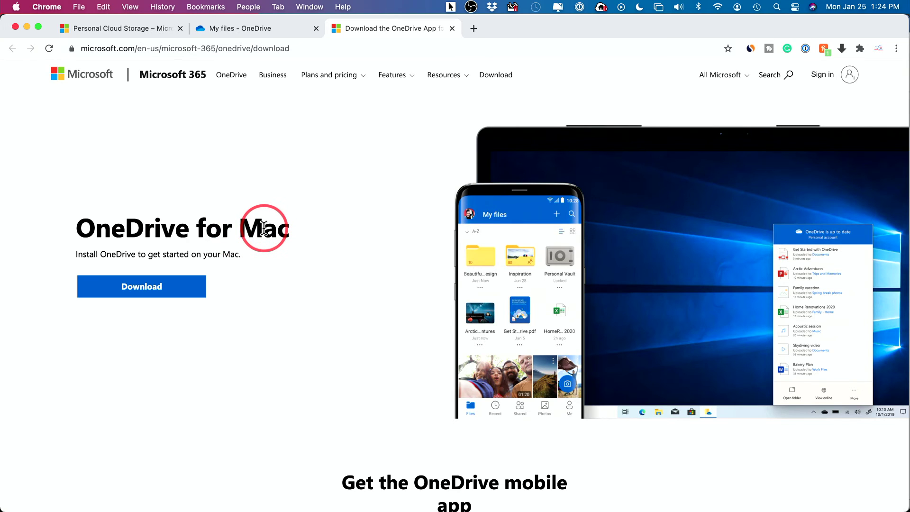
{"action": "left_click", "coordinate": [132, 291]}
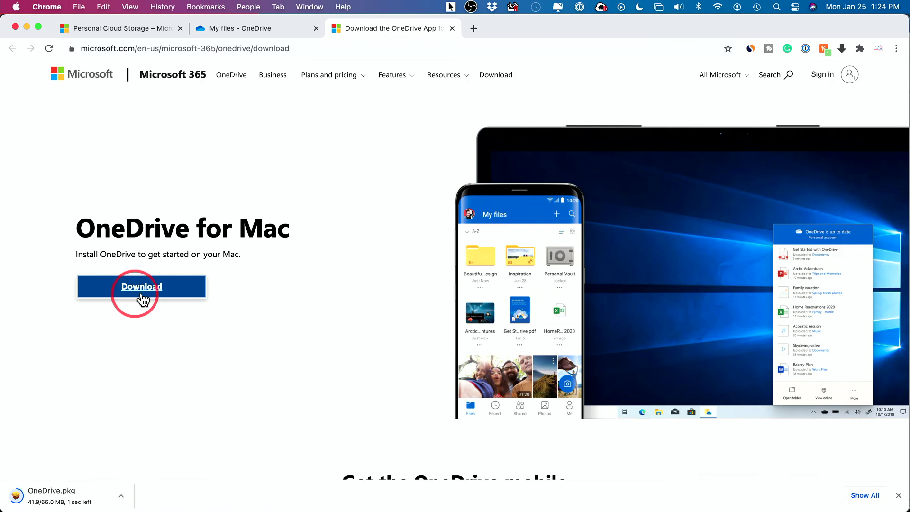
{"action": "scroll", "coordinate": [300, 308], "scroll_direction": "down", "scroll_amount": 6}
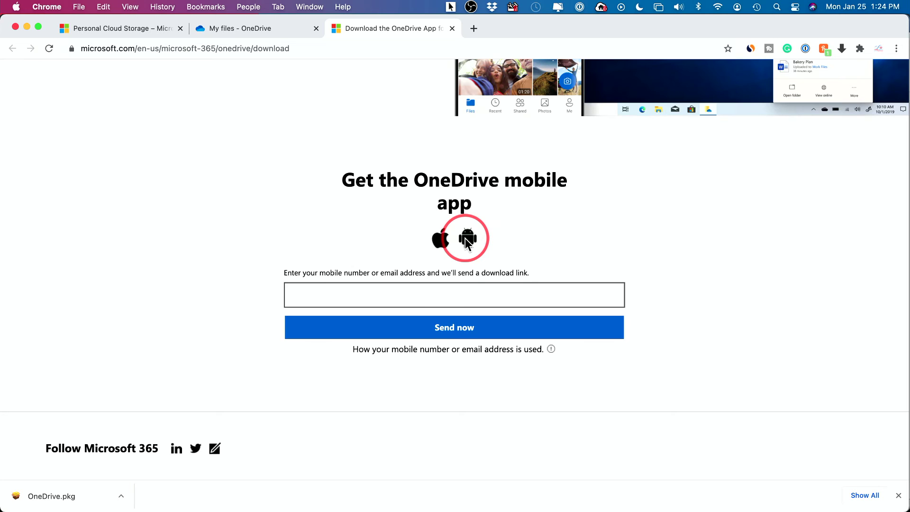
{"action": "scroll", "coordinate": [465, 239], "scroll_direction": "up", "scroll_amount": 6}
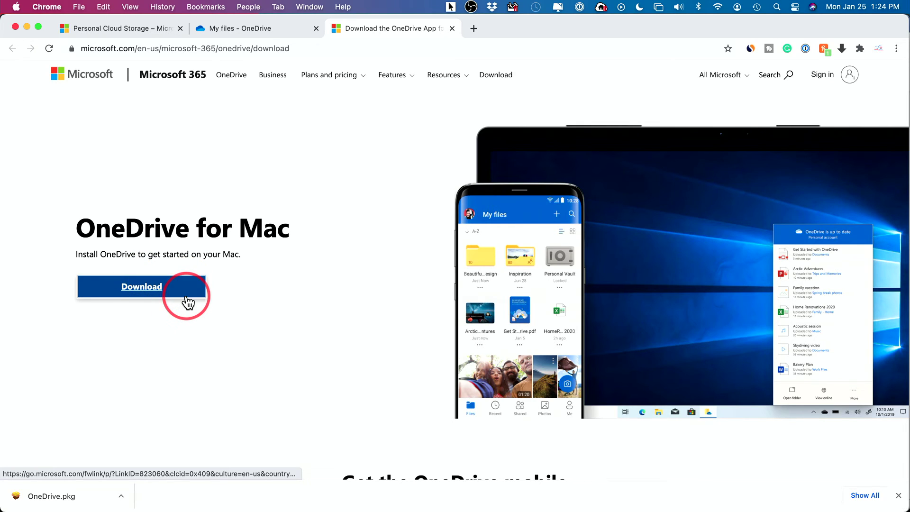
{"action": "left_click", "coordinate": [53, 496]}
Step: Install OneDrive and start setup, declining to send optional data
{"action": "left_click", "coordinate": [596, 327]}
{"action": "left_click", "coordinate": [599, 328]}
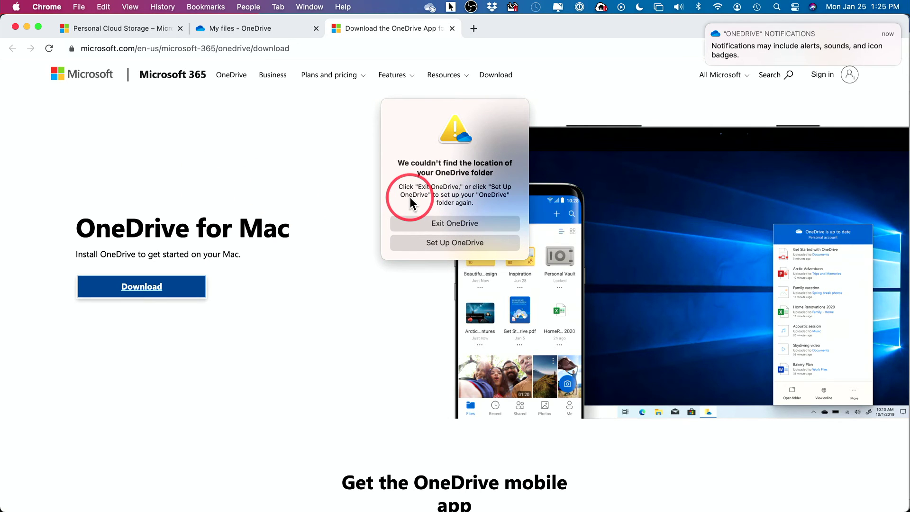
{"action": "left_click", "coordinate": [439, 240]}
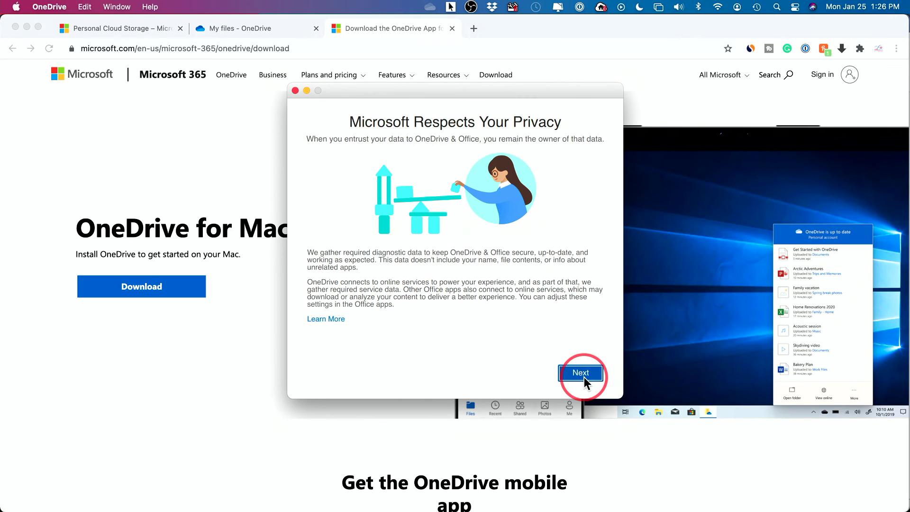
{"action": "left_click", "coordinate": [583, 374]}
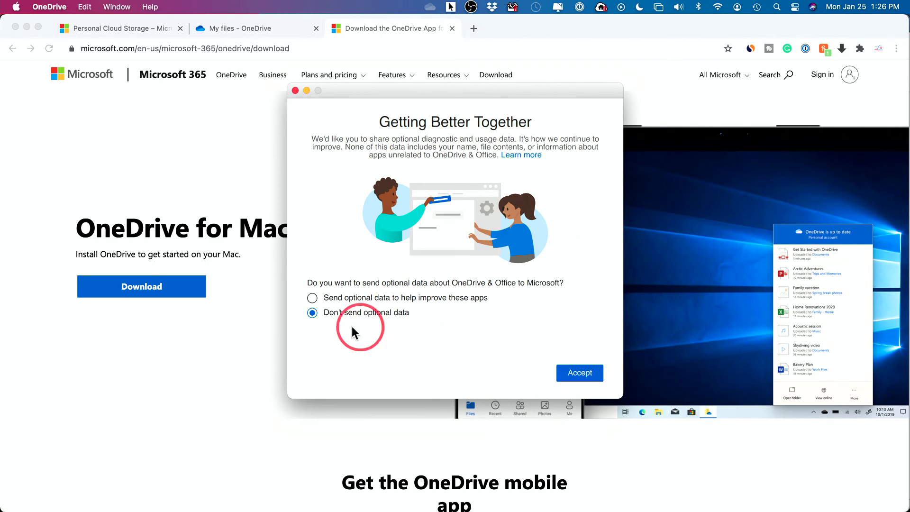
{"action": "left_click", "coordinate": [581, 373]}
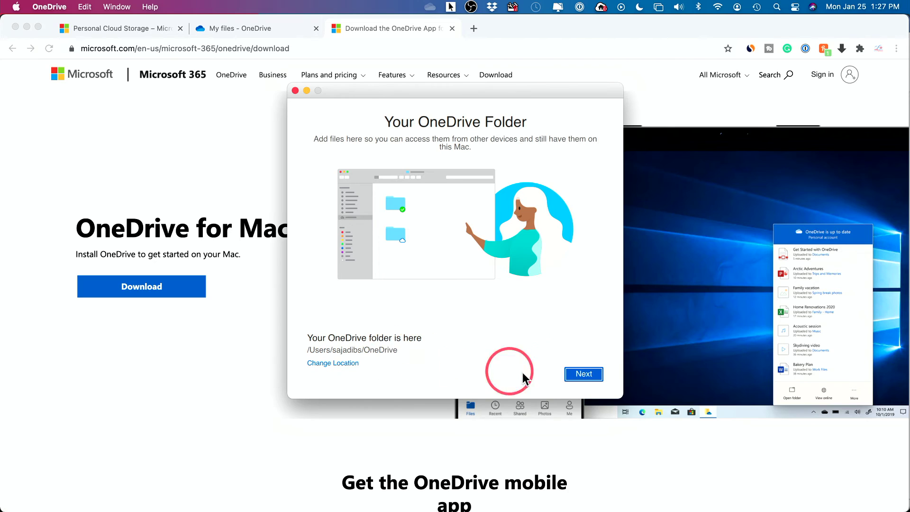
Step: Choose a new OneDrive folder location, finish the Files On-Demand tour, and postpone the mobile app
{"action": "left_click", "coordinate": [582, 373]}
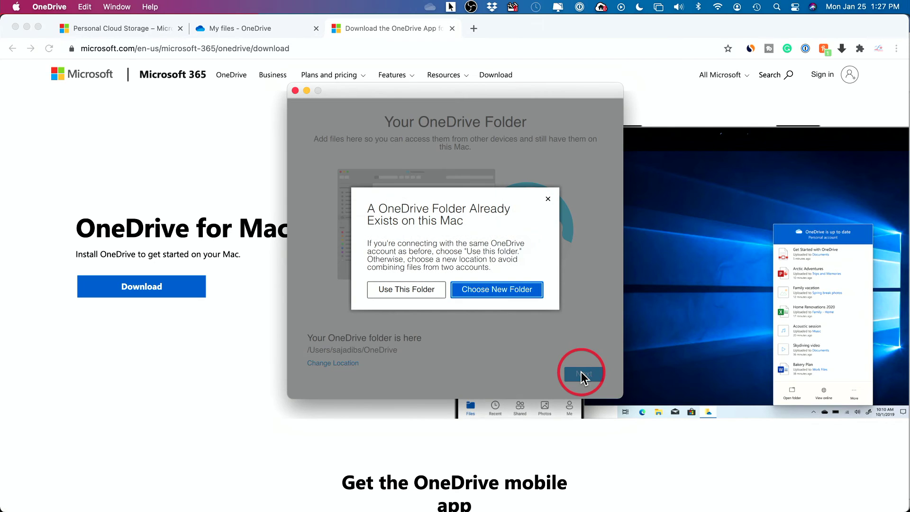
{"action": "left_click", "coordinate": [485, 290]}
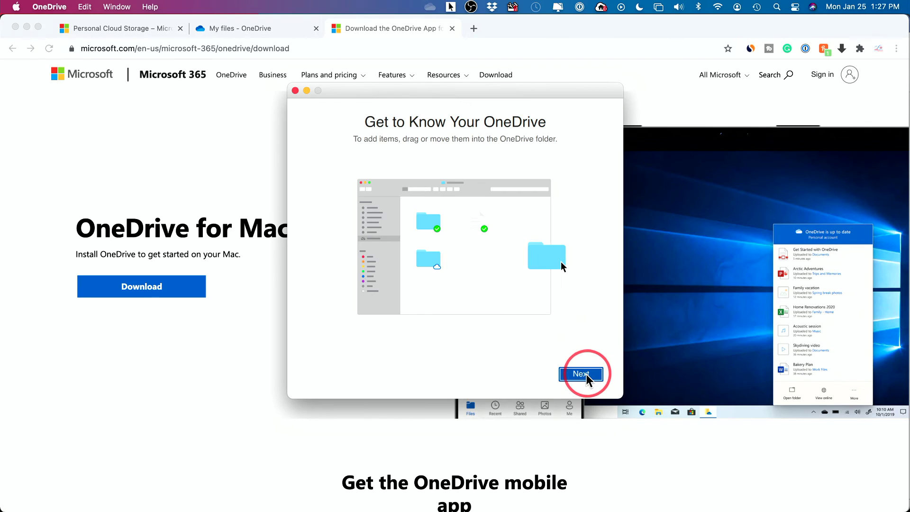
{"action": "left_click", "coordinate": [583, 375]}
{"action": "left_click", "coordinate": [586, 374]}
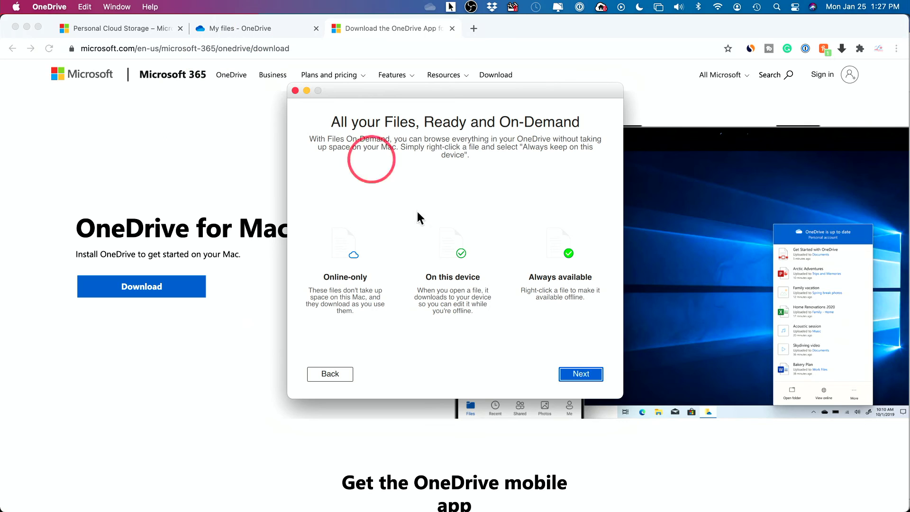
{"action": "left_click", "coordinate": [565, 378]}
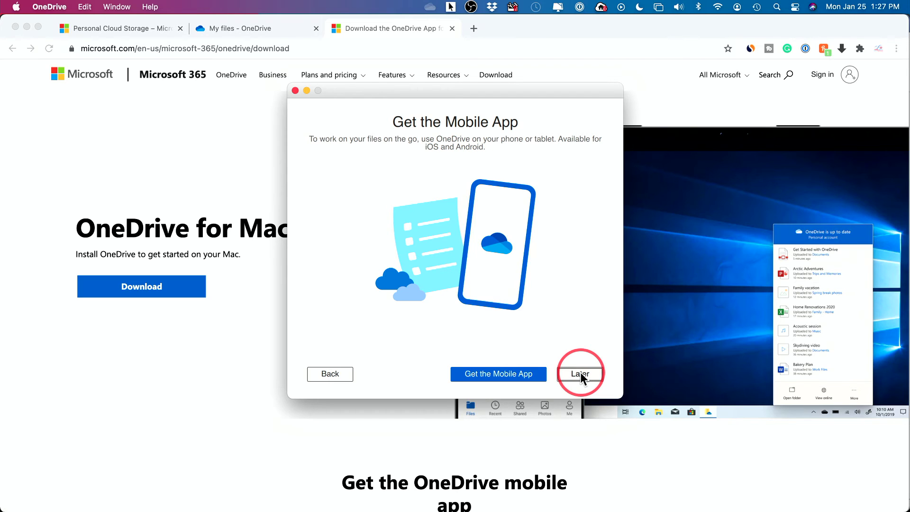
{"action": "left_click", "coordinate": [580, 374]}
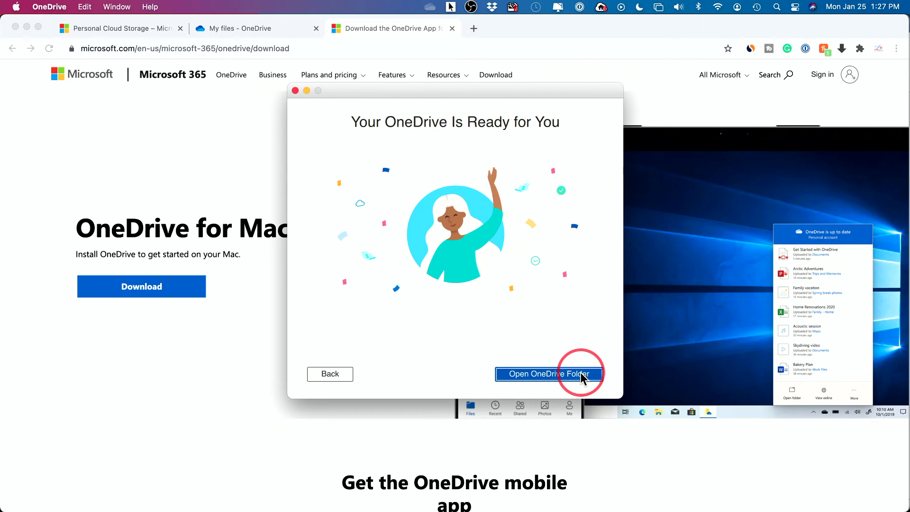
{"action": "left_click", "coordinate": [524, 373]}
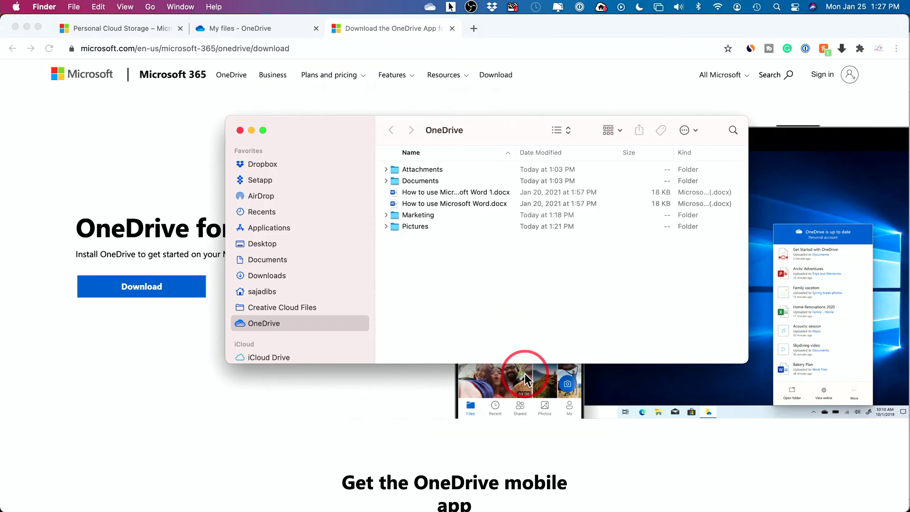
Step: Reposition the Finder window, expand Pictures to view its JPEG, then collapse it again
{"action": "left_click_drag", "start_coordinate": [510, 142], "coordinate": [474, 143]}
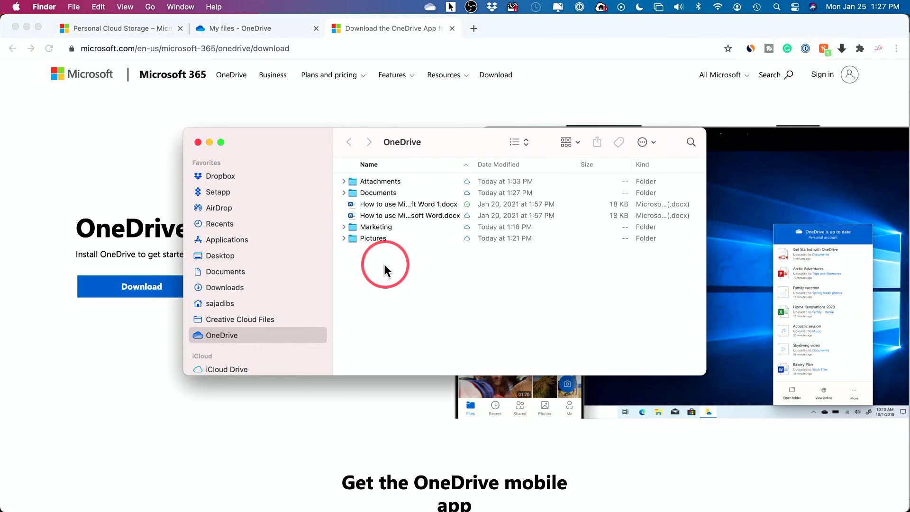
{"action": "left_click", "coordinate": [379, 227]}
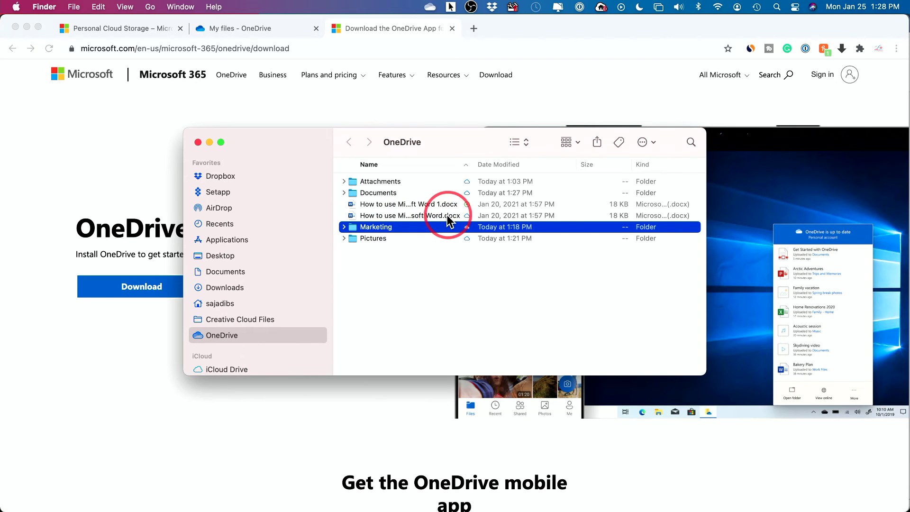
{"action": "left_click", "coordinate": [344, 238]}
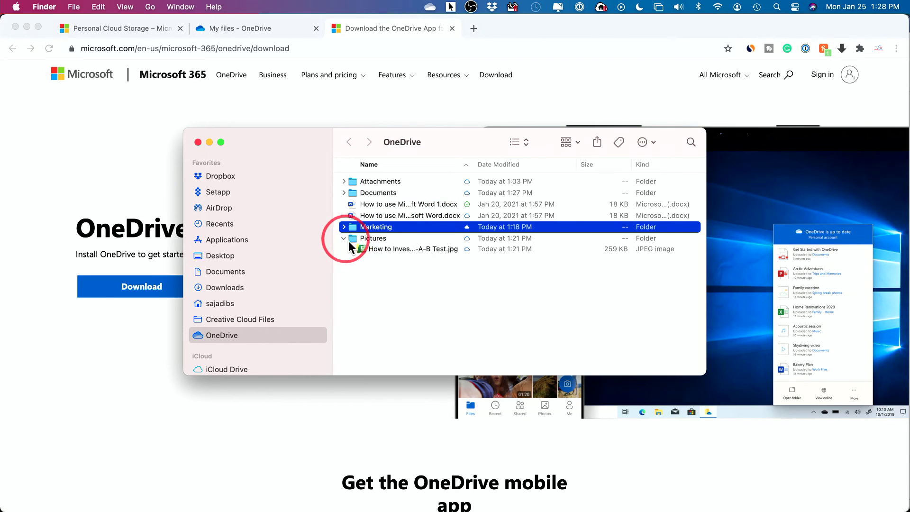
{"action": "left_click", "coordinate": [385, 249]}
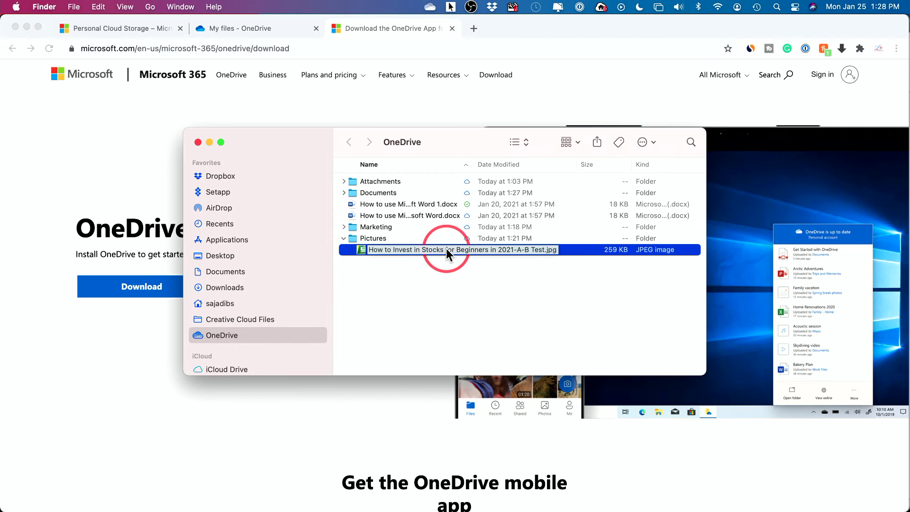
{"action": "left_click", "coordinate": [425, 273]}
{"action": "left_click", "coordinate": [343, 238]}
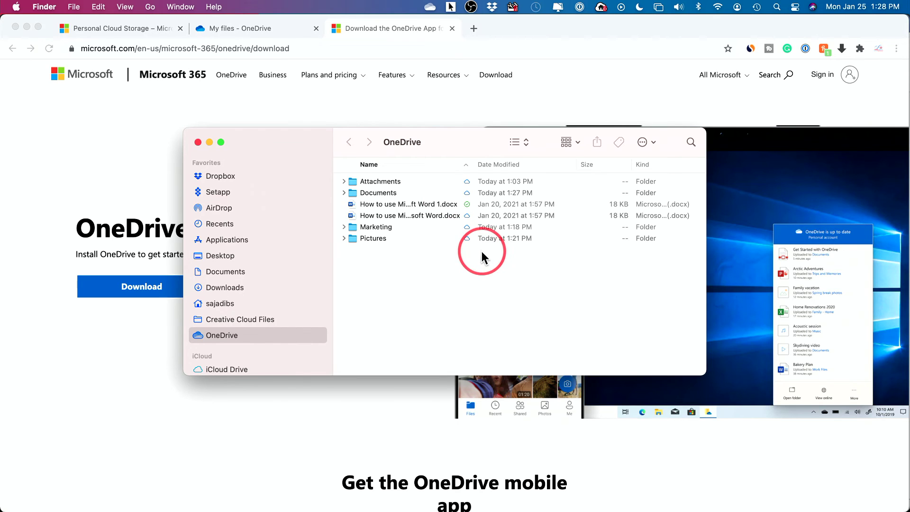
Step: Widen the Name column and check the cloud status of Attachments and both Word documents
{"action": "left_click_drag", "start_coordinate": [473, 164], "coordinate": [508, 166]}
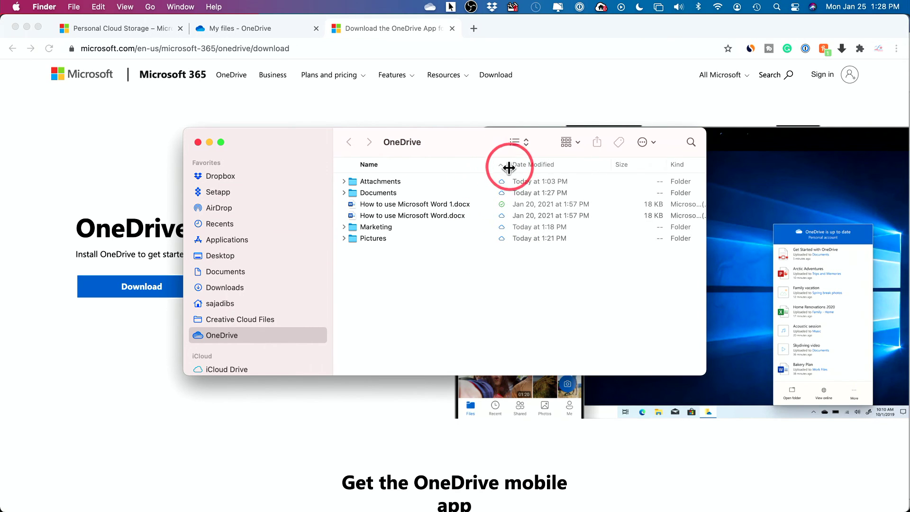
{"action": "mouse_move", "coordinate": [502, 182]}
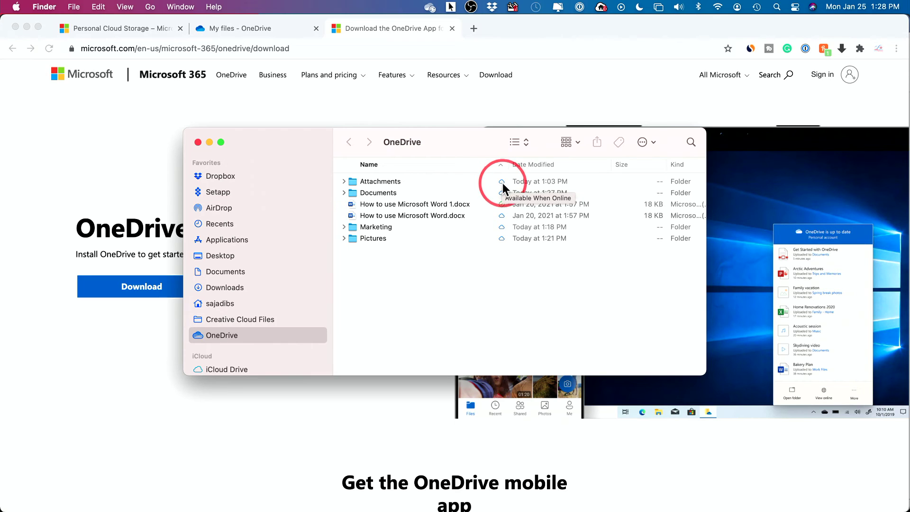
{"action": "left_click", "coordinate": [501, 182]}
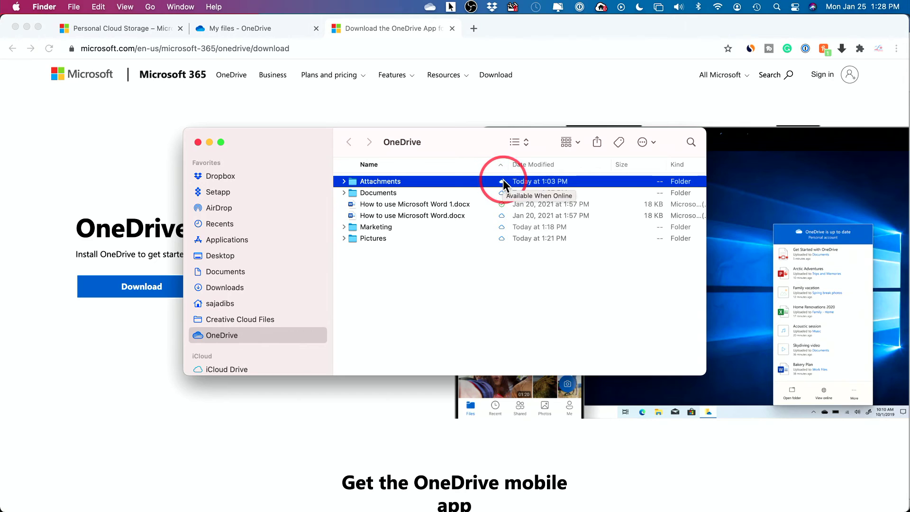
{"action": "left_click", "coordinate": [501, 209]}
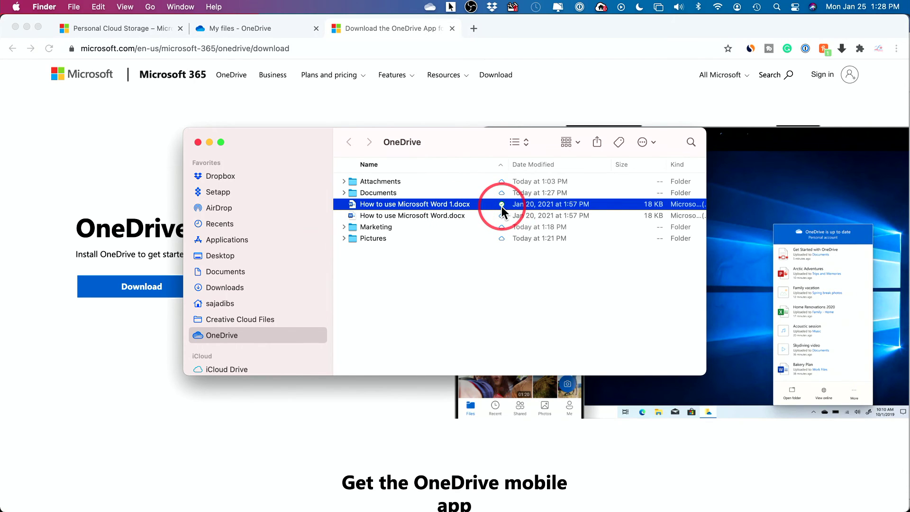
{"action": "mouse_move", "coordinate": [501, 206]}
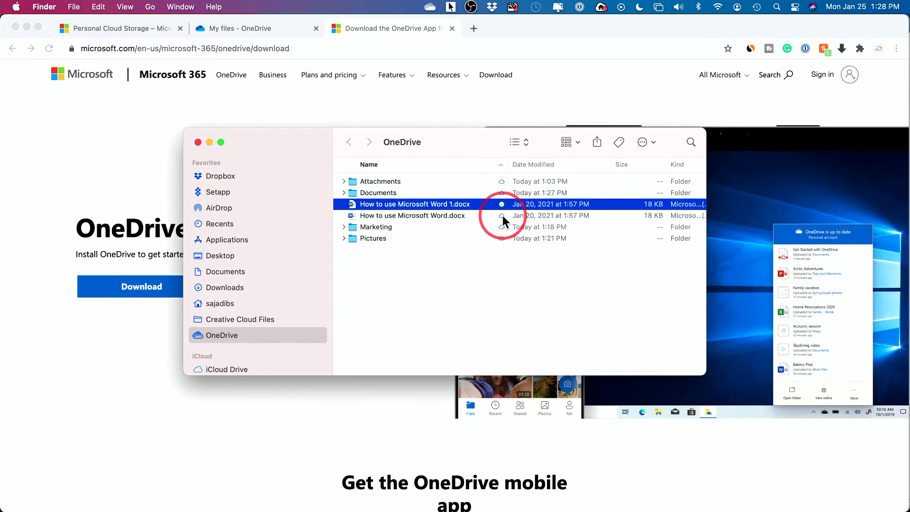
{"action": "left_click", "coordinate": [502, 215]}
Step: Set How to use Microsoft Word.docx to Always Keep on This Device and compare file statuses
{"action": "right_click", "coordinate": [502, 215]}
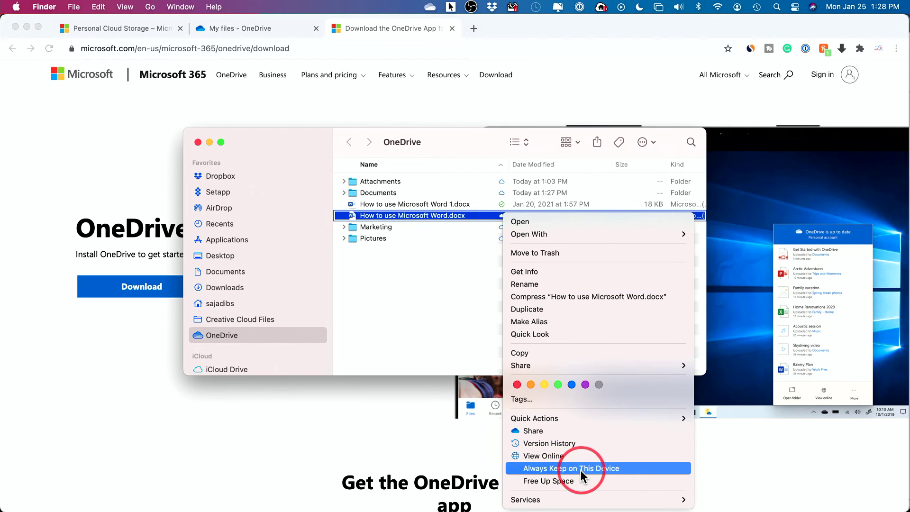
{"action": "left_click", "coordinate": [556, 468]}
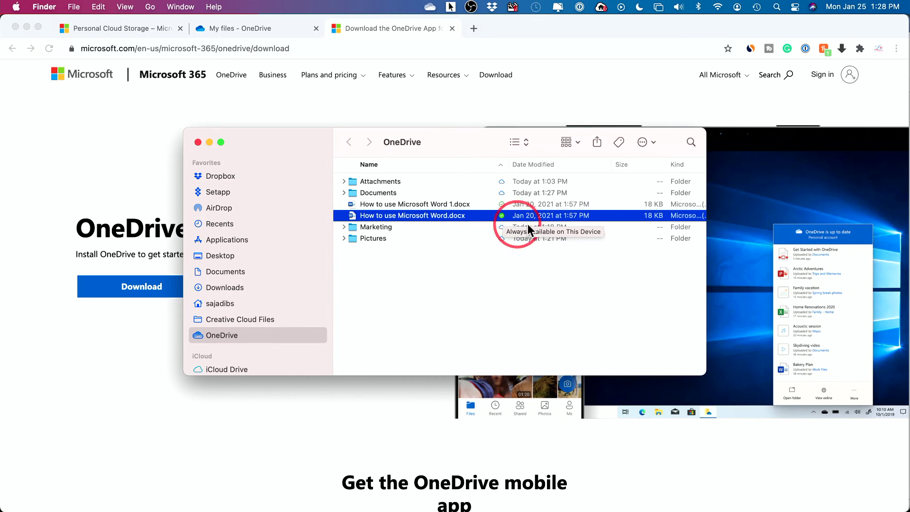
{"action": "left_click", "coordinate": [468, 248]}
{"action": "left_click", "coordinate": [518, 215]}
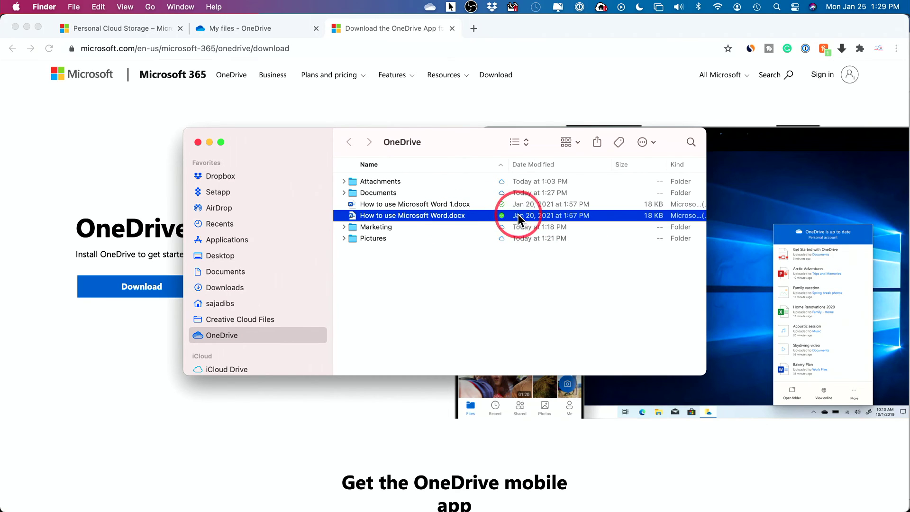
{"action": "left_click", "coordinate": [503, 205]}
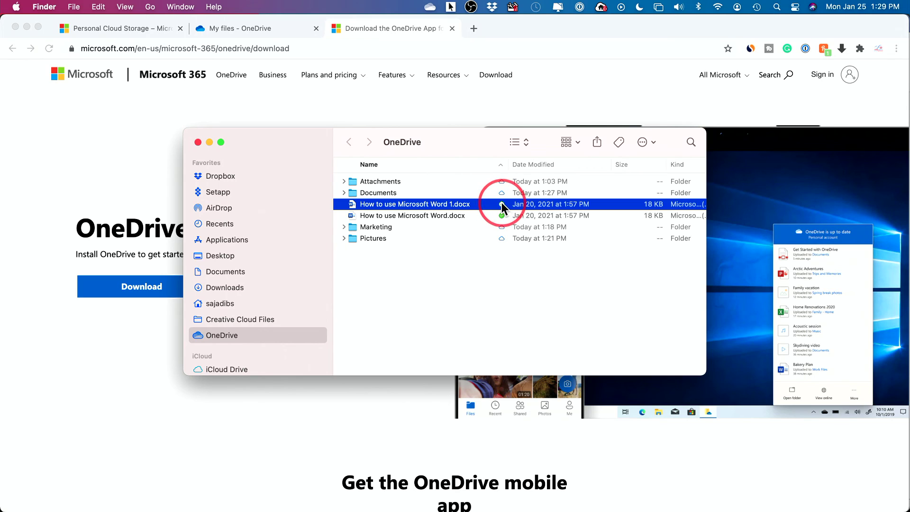
{"action": "left_click", "coordinate": [502, 193]}
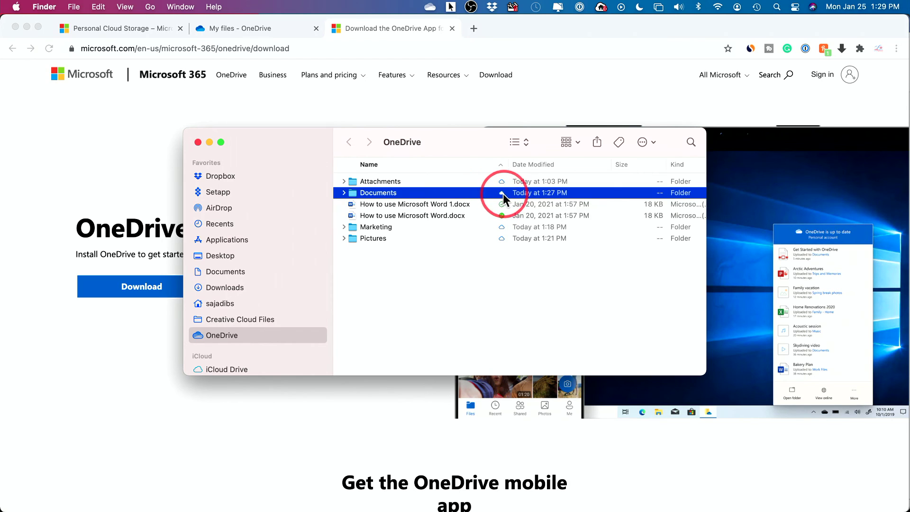
{"action": "left_click", "coordinate": [500, 204]}
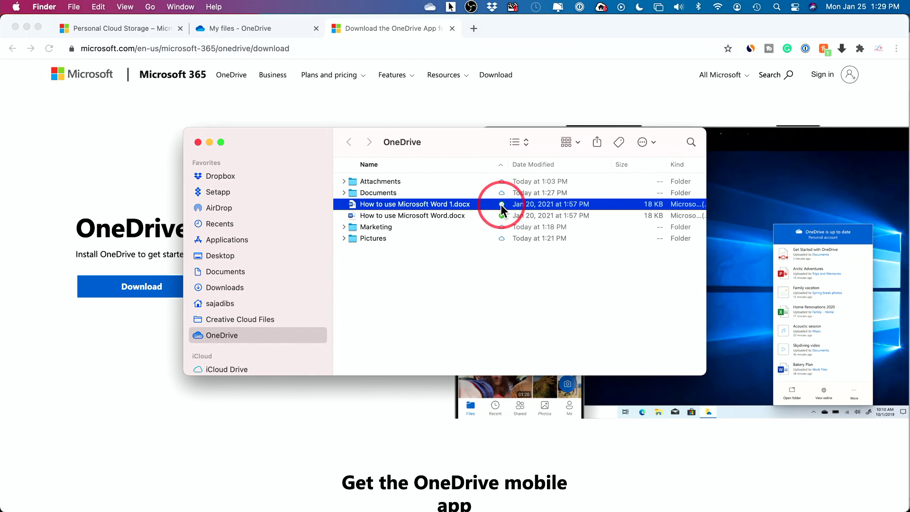
{"action": "left_click", "coordinate": [500, 216]}
Step: Free up space for How to use Microsoft Word.docx, making it available only online
{"action": "right_click", "coordinate": [500, 216]}
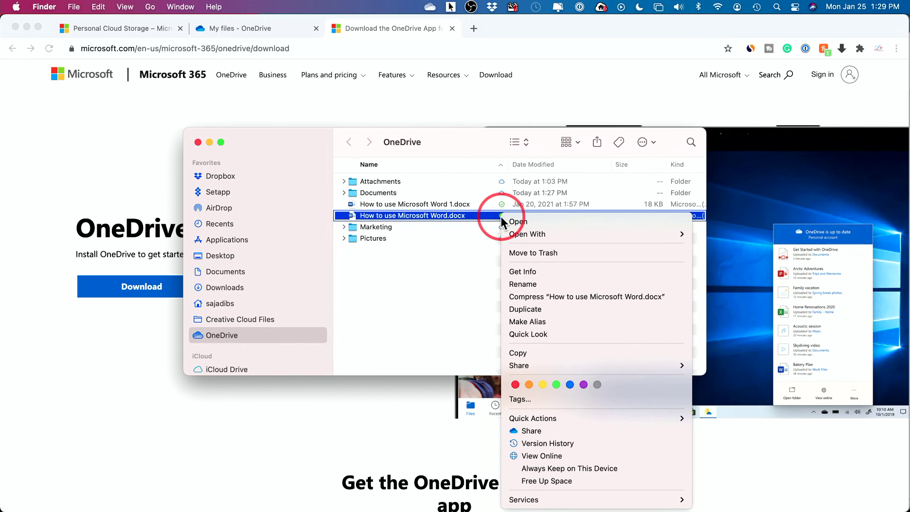
{"action": "left_click", "coordinate": [545, 478]}
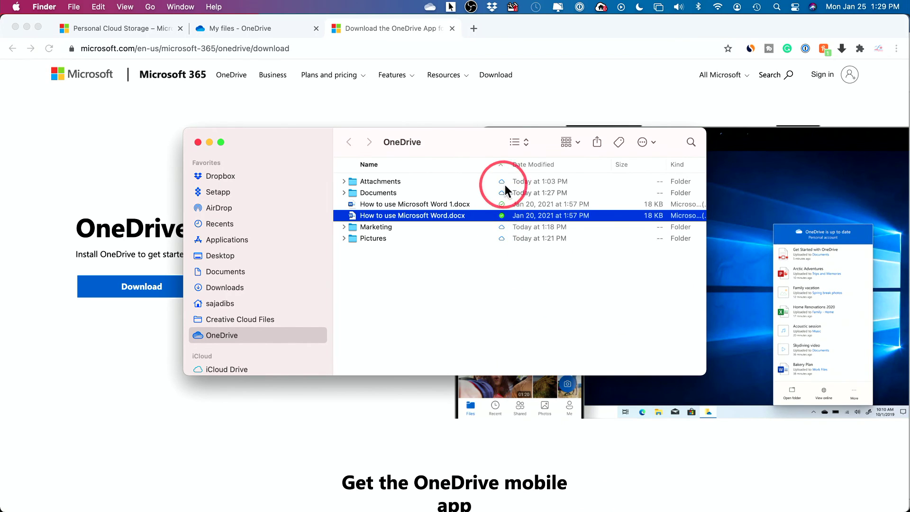
{"action": "left_click", "coordinate": [490, 259]}
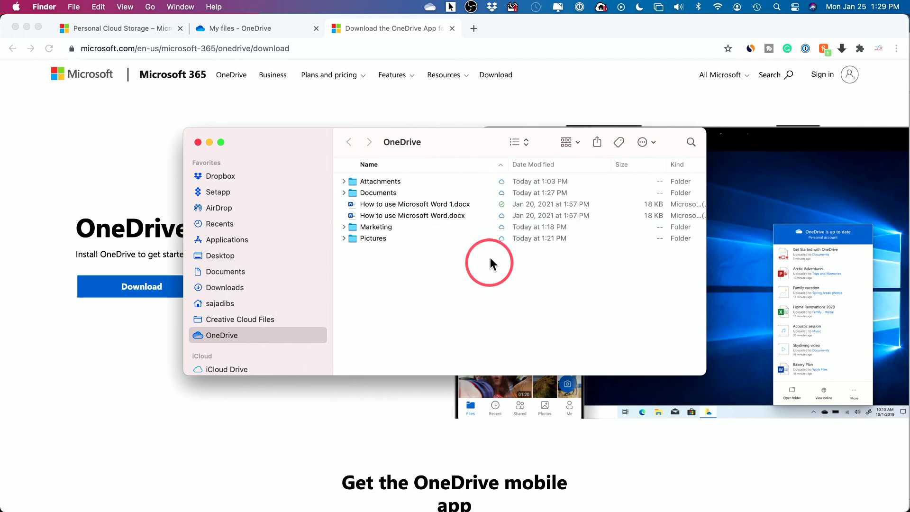
{"action": "left_click", "coordinate": [500, 216]}
{"action": "mouse_move", "coordinate": [502, 215]}
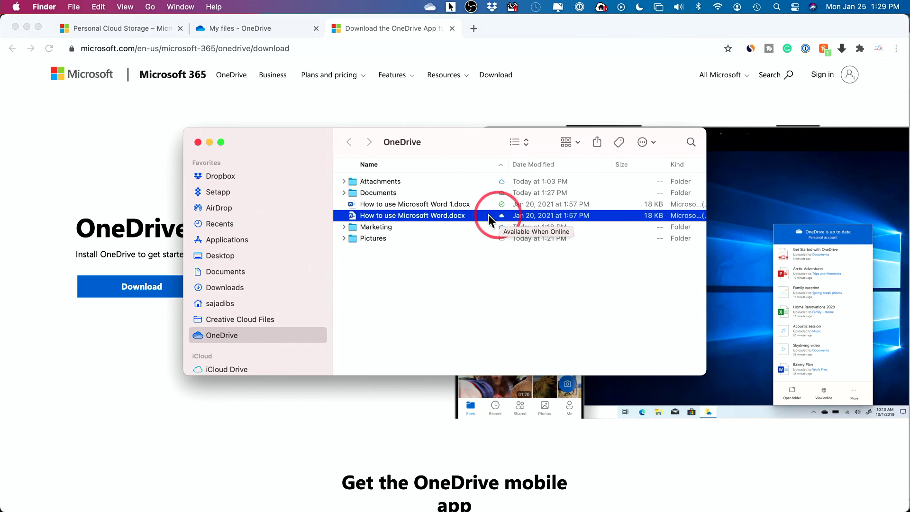
Step: Open the online-only How to use Microsoft Word.docx in Word, then return to Chrome's My files tab
{"action": "double_click", "coordinate": [395, 215]}
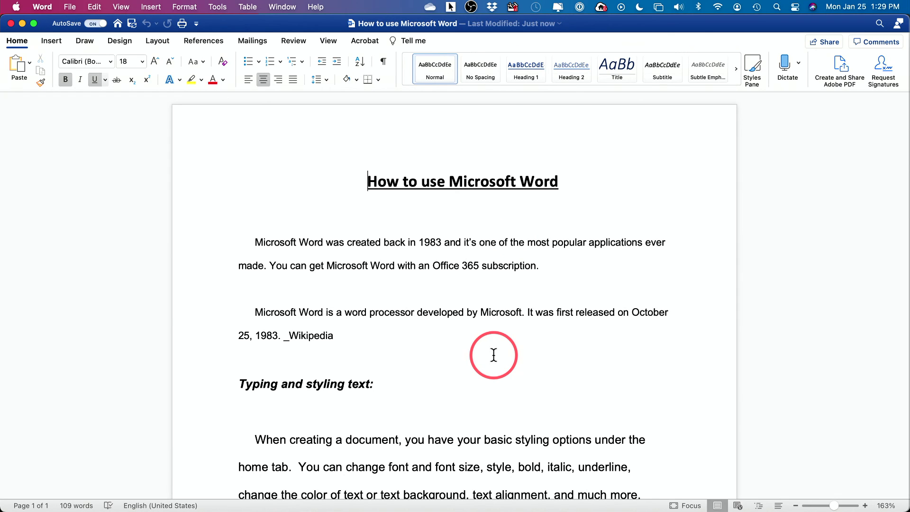
{"action": "key", "text": "super+Tab"}
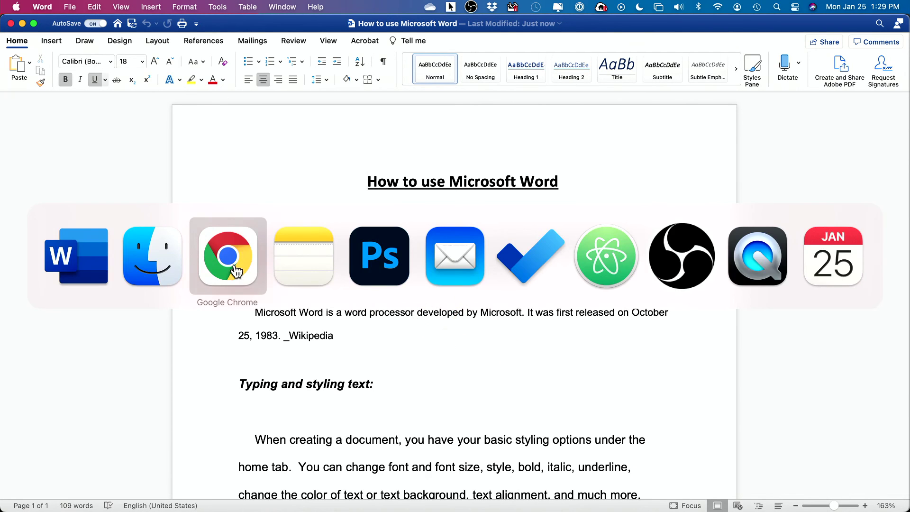
{"action": "left_click", "coordinate": [228, 265]}
{"action": "left_click", "coordinate": [235, 27]}
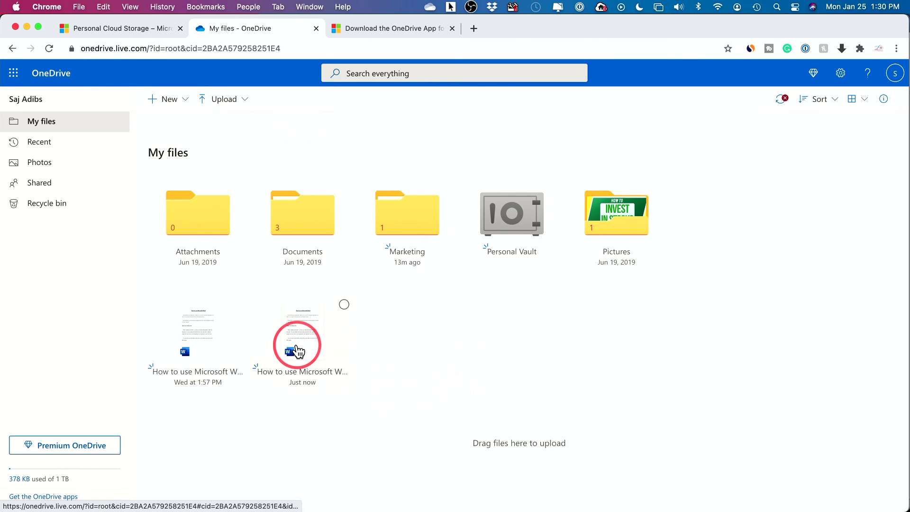
Step: Compare the Word file's sync status in Finder and OneDrive web, then hide Chrome and Word
{"action": "key", "text": "super+Tab"}
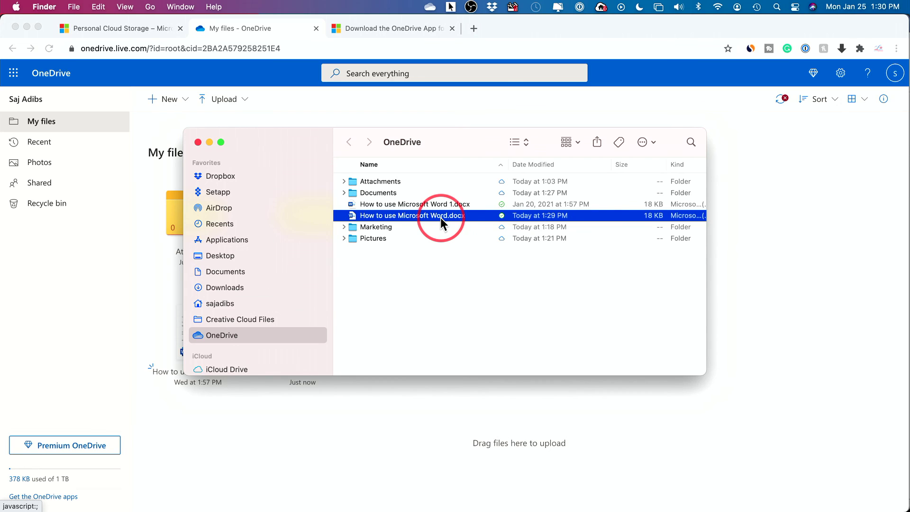
{"action": "left_click", "coordinate": [464, 293]}
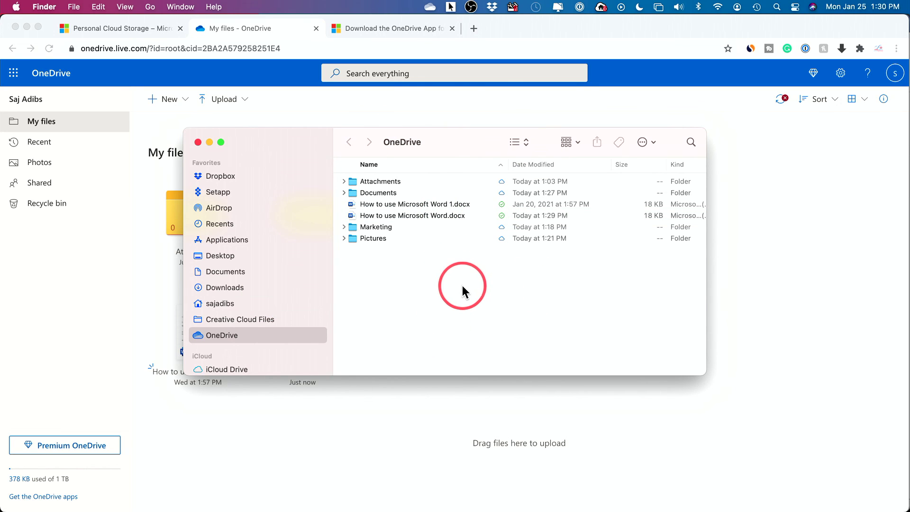
{"action": "left_click", "coordinate": [141, 210]}
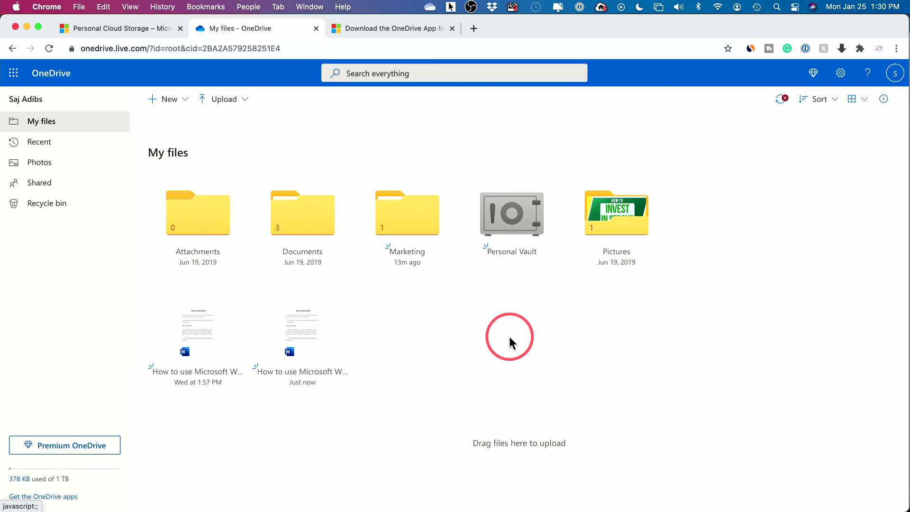
{"action": "key", "text": "super+Tab"}
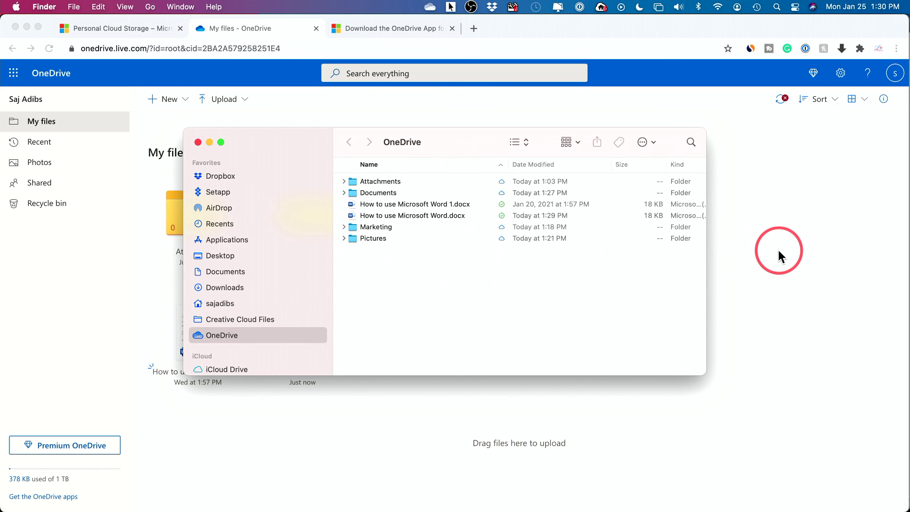
{"action": "left_click", "coordinate": [751, 262]}
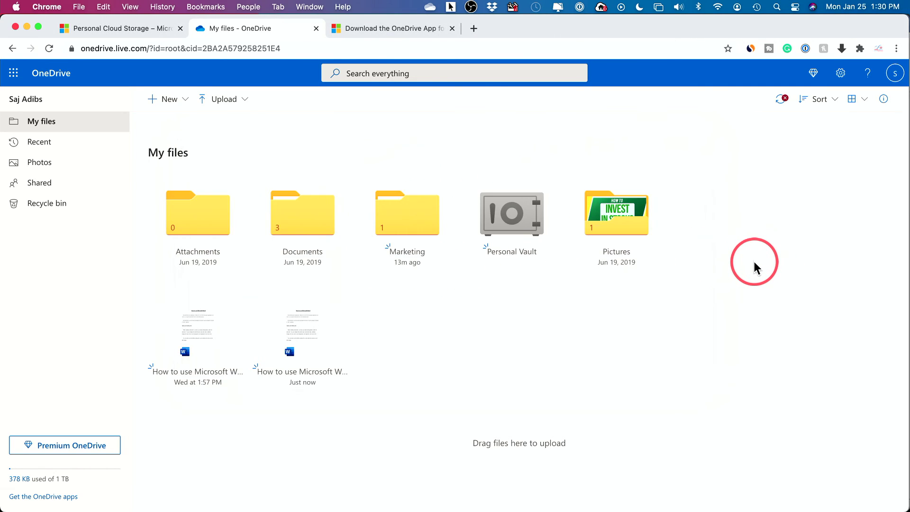
{"action": "key", "text": "super+h"}
{"action": "key", "text": "super+alt+h"}
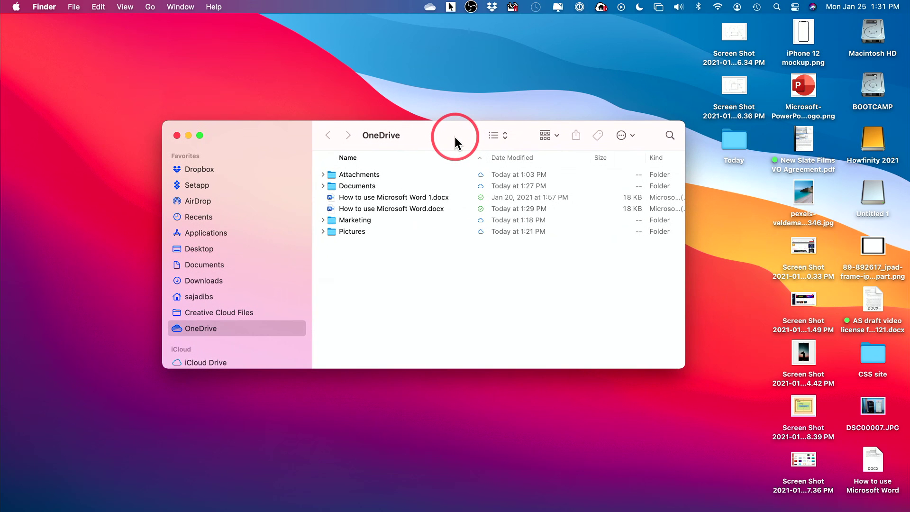
Step: Preview pexels-valdemaras-d-2230346.jpg on the desktop and move it into the OneDrive Pictures folder
{"action": "left_click", "coordinate": [804, 199]}
{"action": "key", "text": "space"}
{"action": "key", "text": "space"}
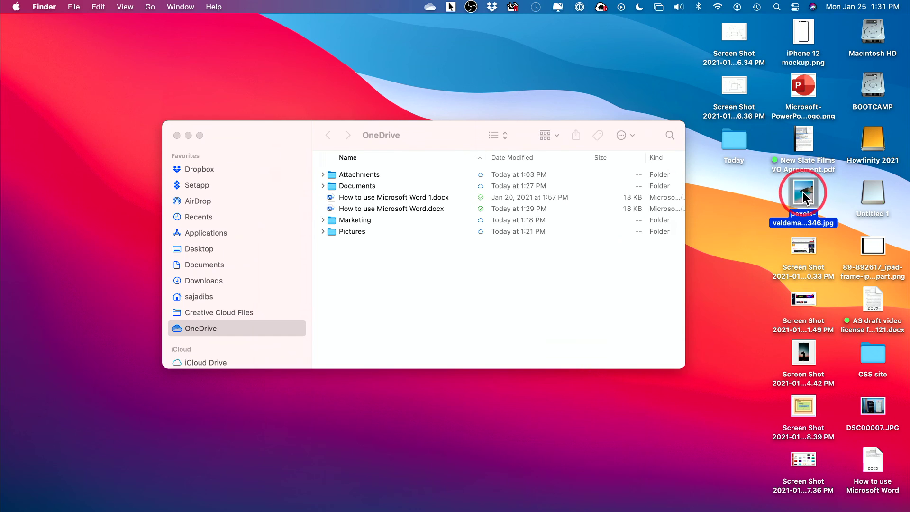
{"action": "left_click_drag", "start_coordinate": [803, 199], "coordinate": [356, 235]}
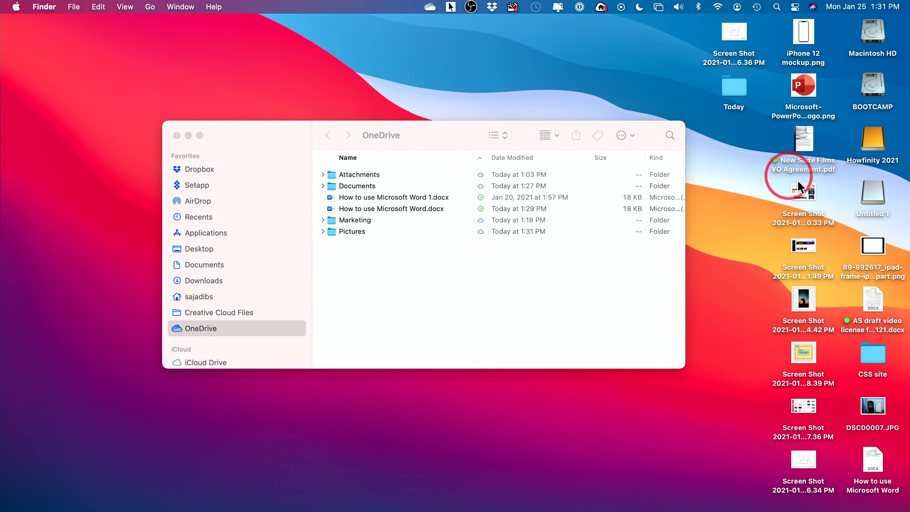
Step: Expand Pictures and confirm the moved pexels image (1.4 MB) is available on this device
{"action": "left_click", "coordinate": [323, 231]}
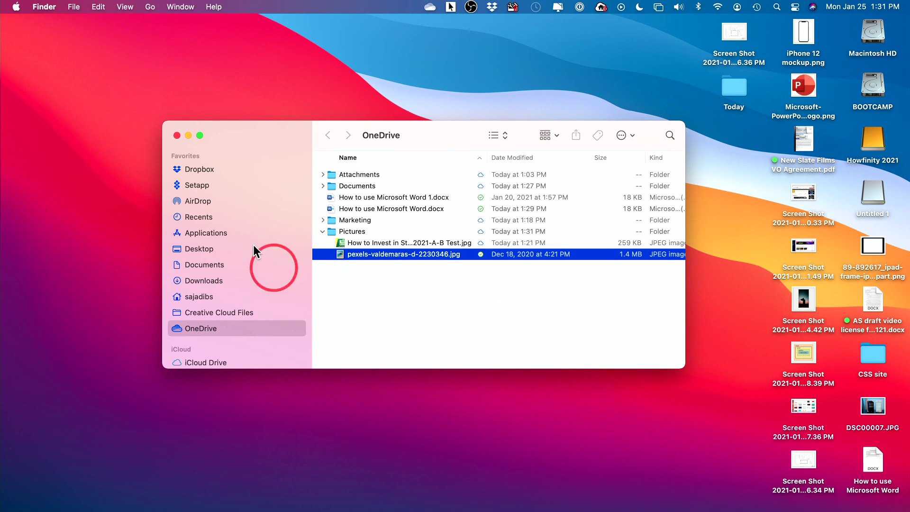
{"action": "key", "text": "space"}
{"action": "key", "text": "space"}
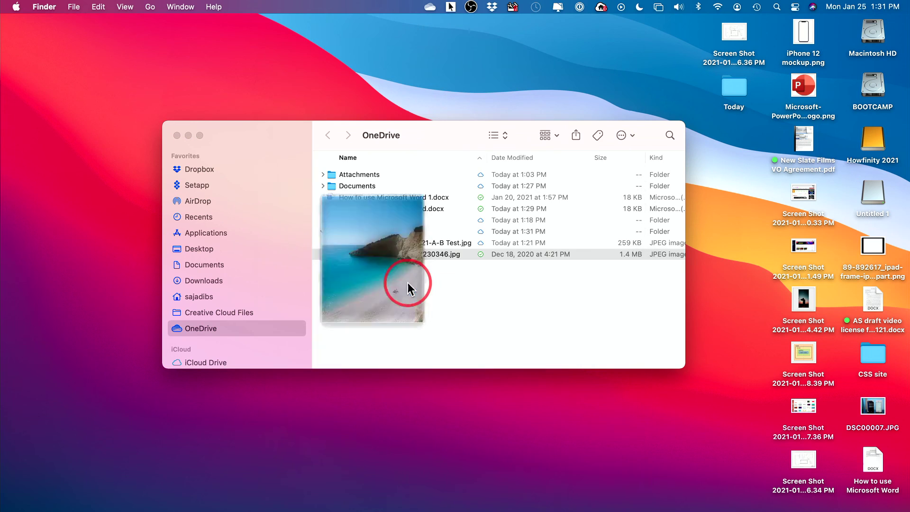
{"action": "left_click", "coordinate": [482, 270]}
{"action": "mouse_move", "coordinate": [481, 256]}
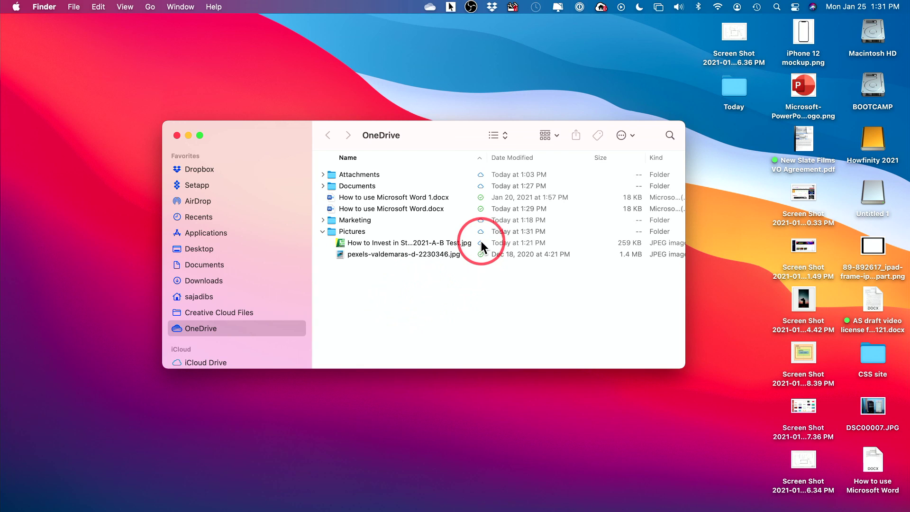
{"action": "key", "text": "super+Tab"}
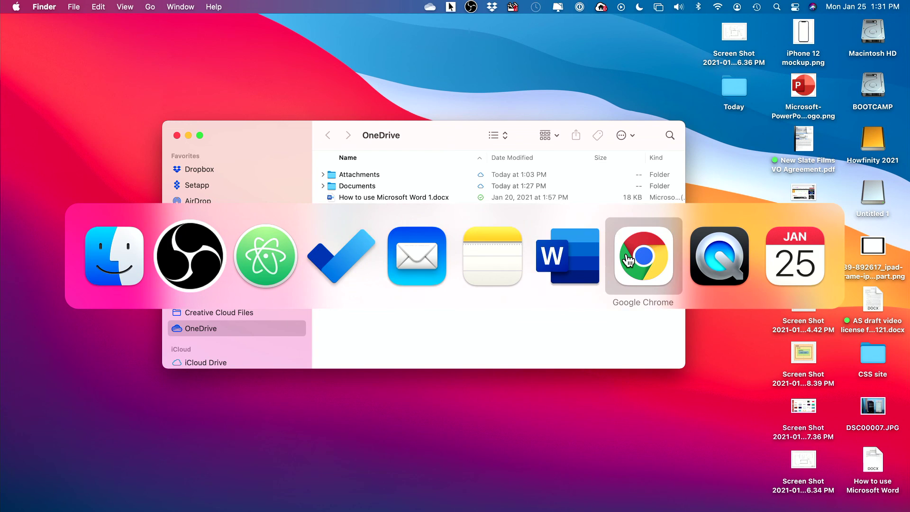
Step: Delete pexels-valdemaras-d-2230346.jpg from the Pictures folder on the OneDrive website
{"action": "left_click", "coordinate": [630, 256]}
{"action": "left_click", "coordinate": [626, 232]}
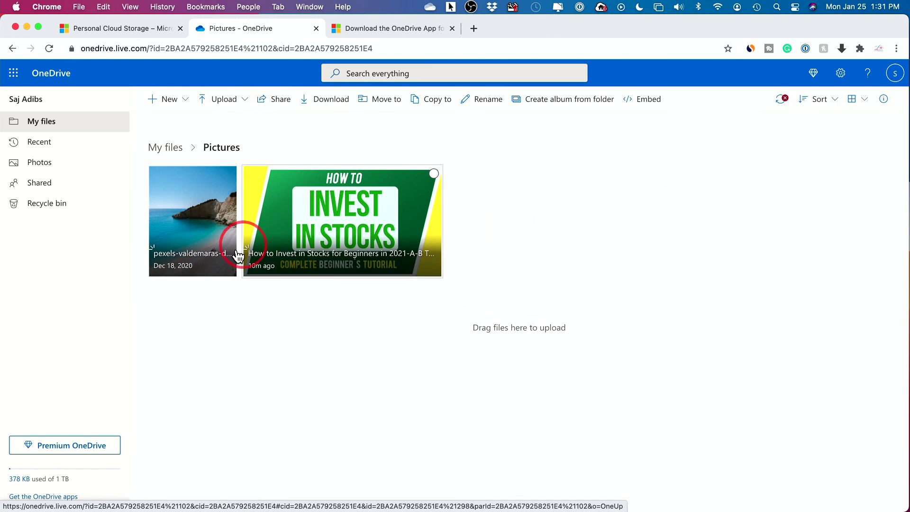
{"action": "left_click", "coordinate": [229, 174]}
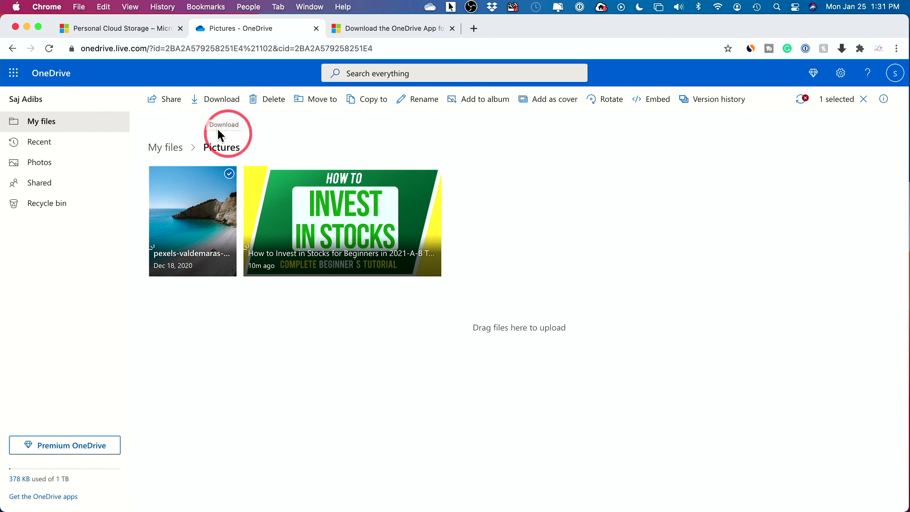
{"action": "left_click", "coordinate": [271, 105]}
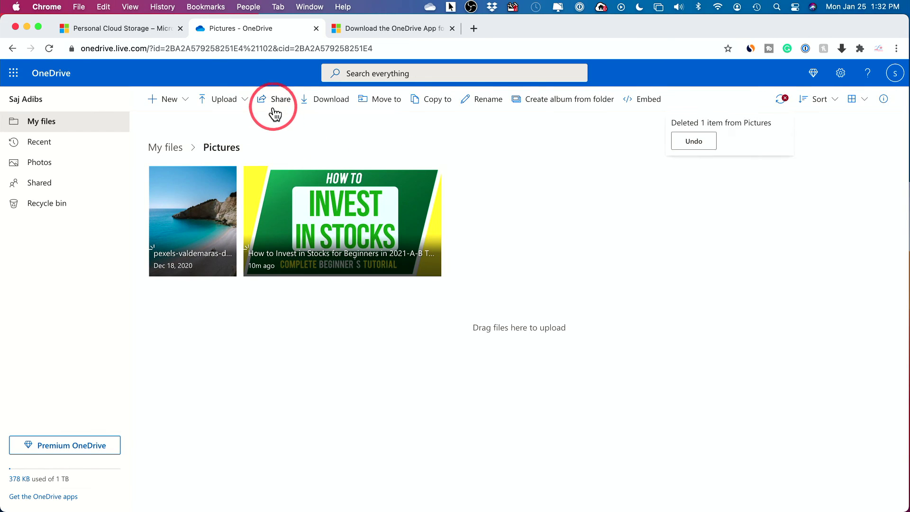
Step: Verify in Finder that the pexels image is gone, leaving only the stocks image
{"action": "key", "text": "super+Tab"}
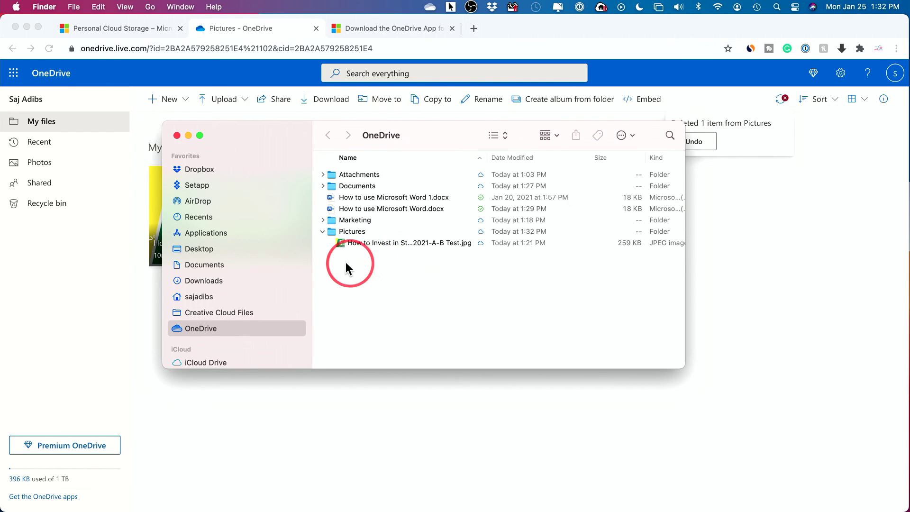
{"action": "left_click", "coordinate": [146, 288]}
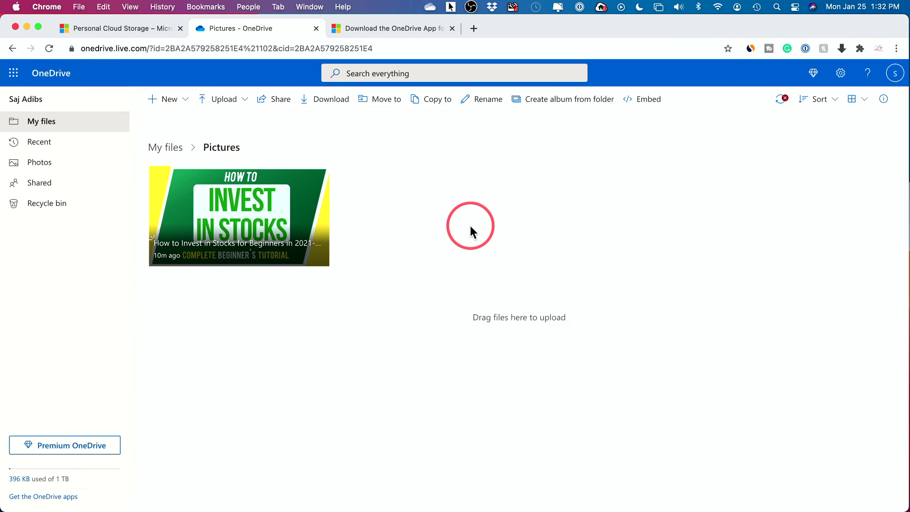
{"action": "key", "text": "super+Tab"}
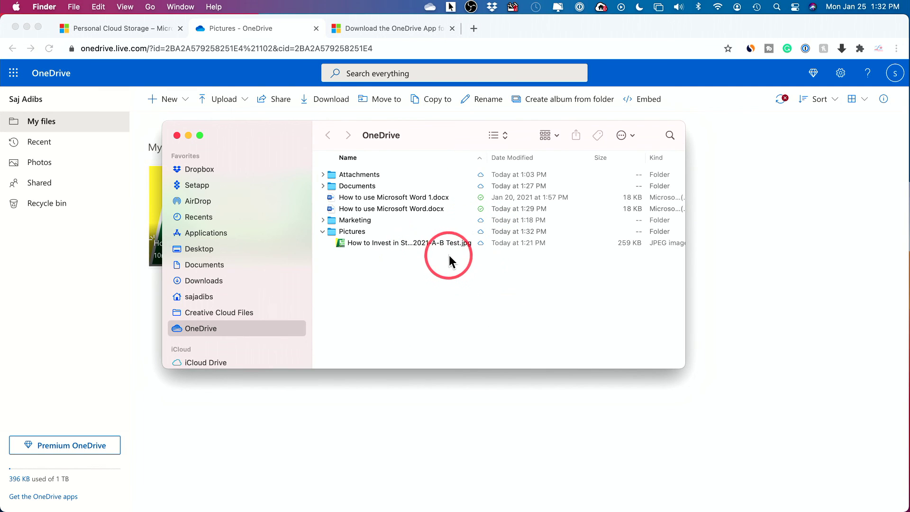